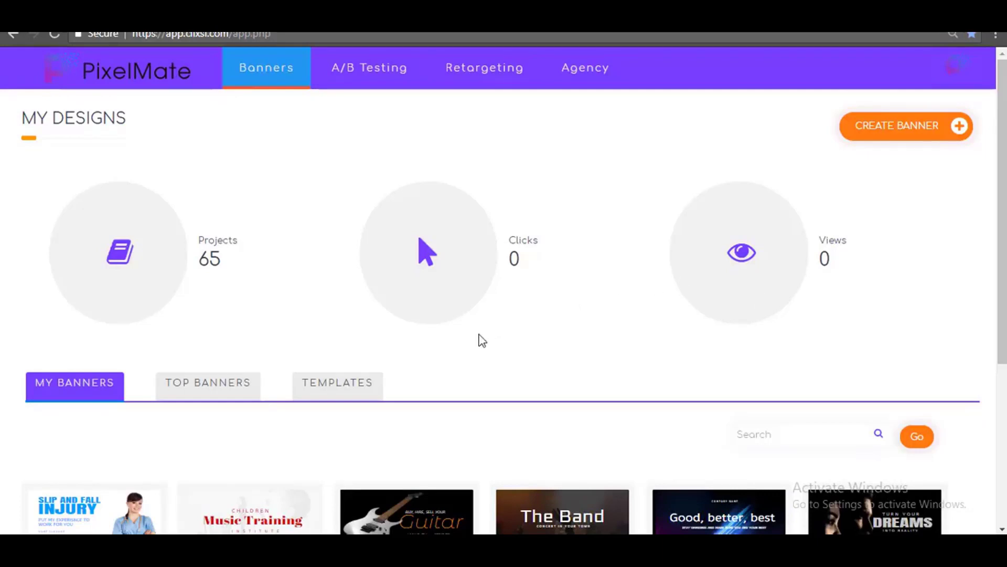
scroll(482, 340, down, 3)
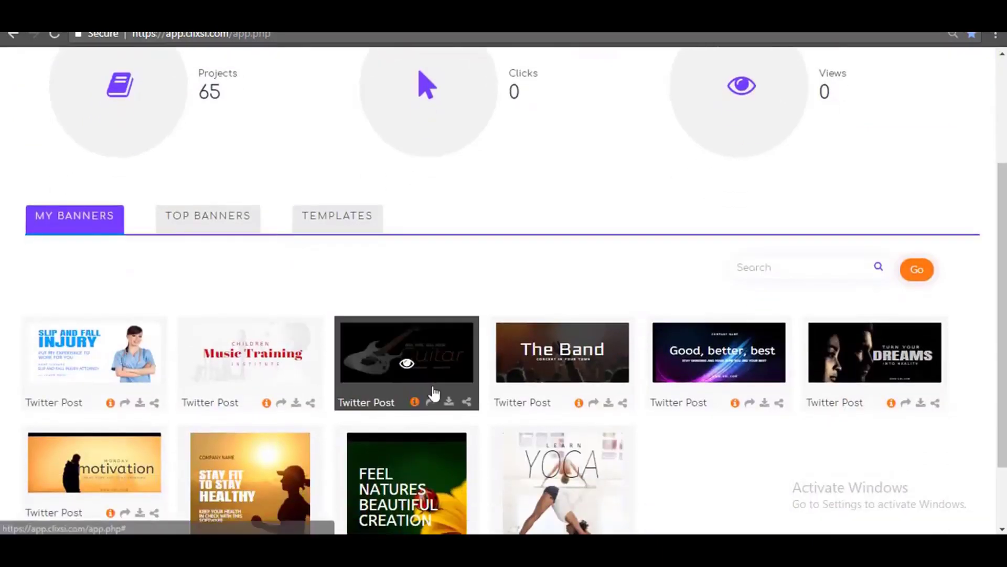
scroll(434, 392, down, 1)
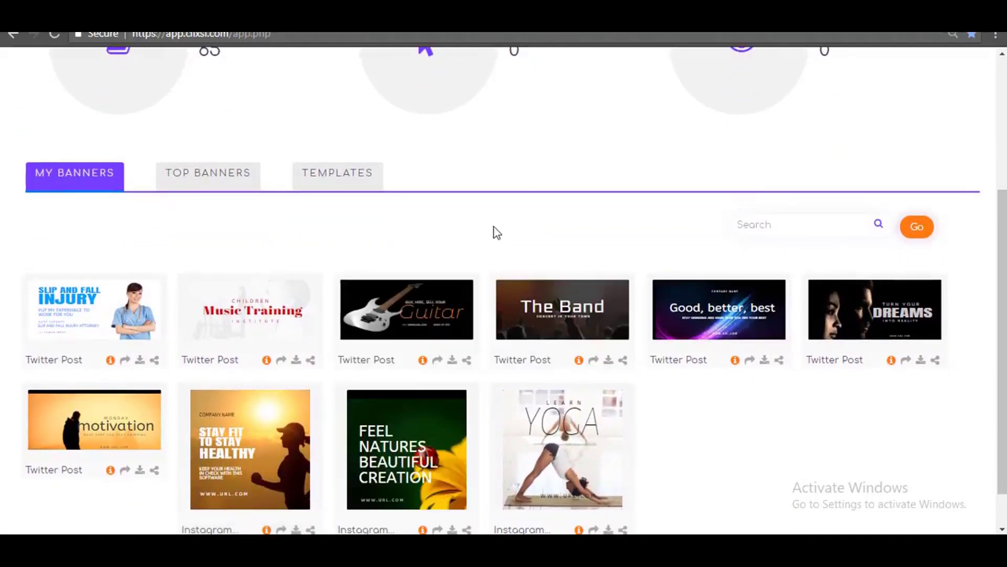
scroll(444, 288, down, 1)
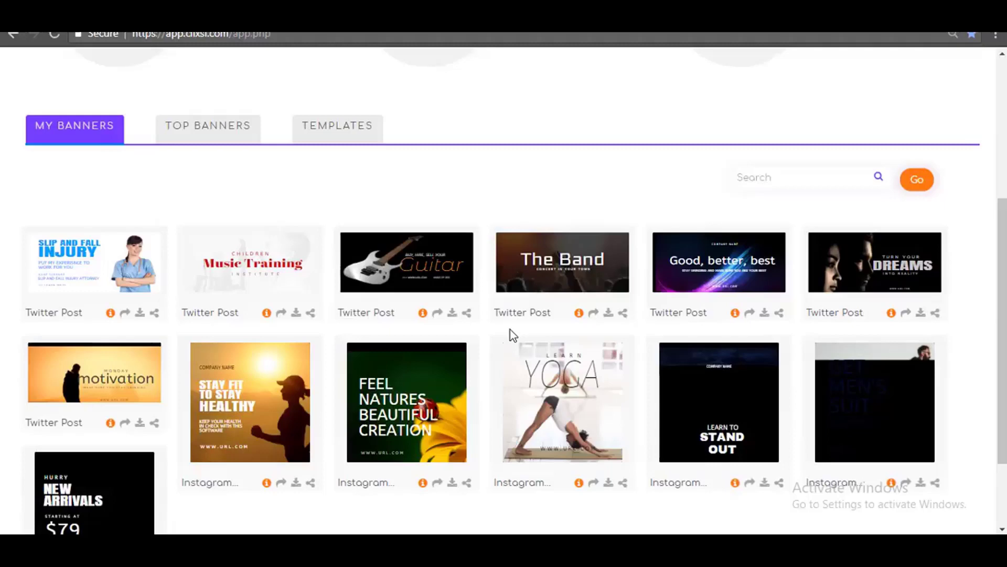
scroll(511, 330, up, 5)
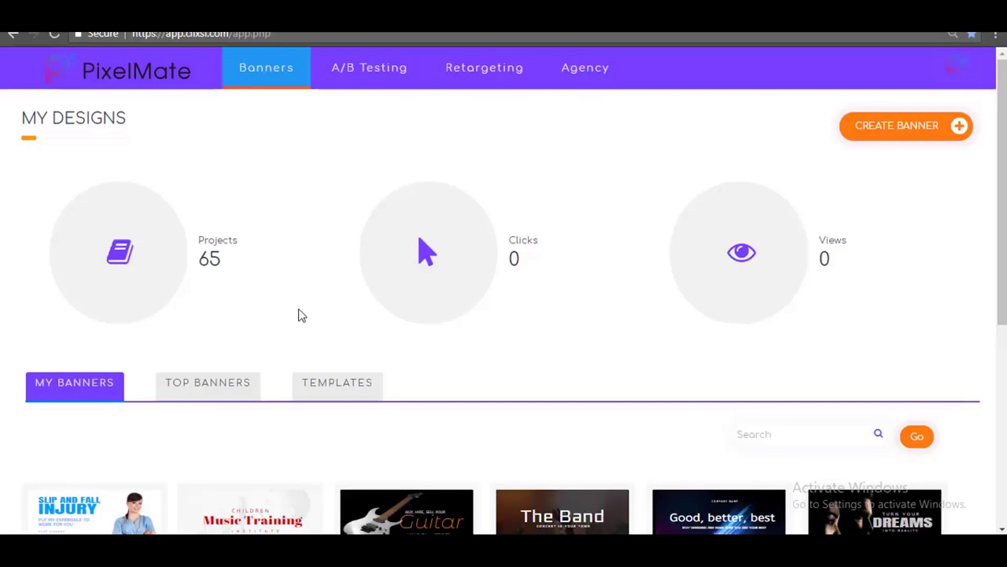
scroll(302, 315, down, 1)
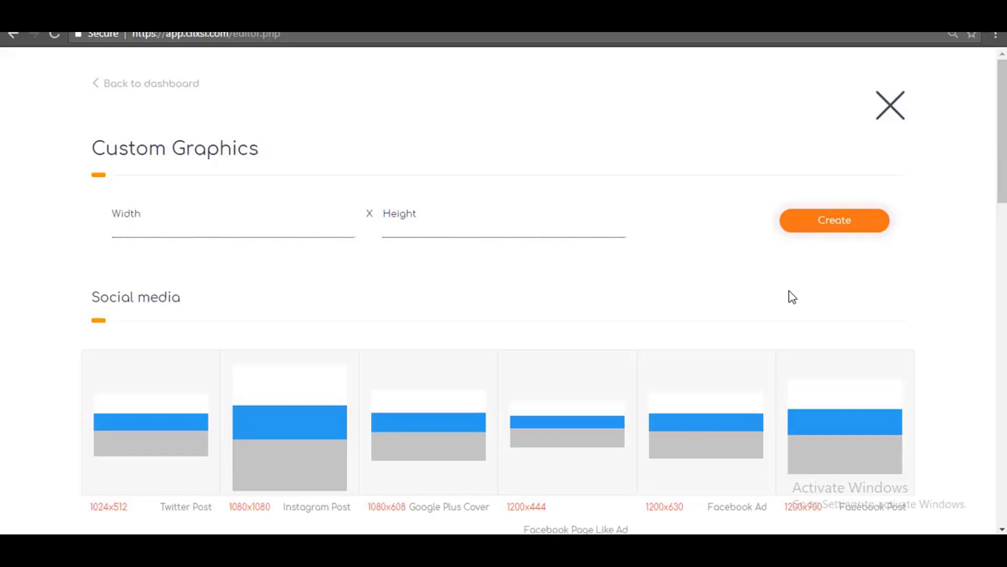
scroll(793, 297, down, 10)
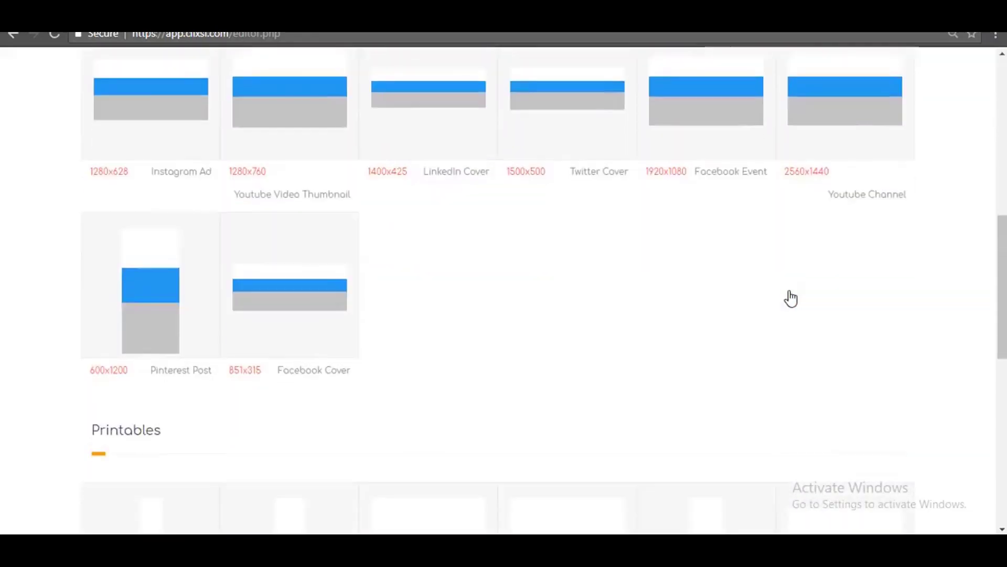
scroll(791, 298, down, 8)
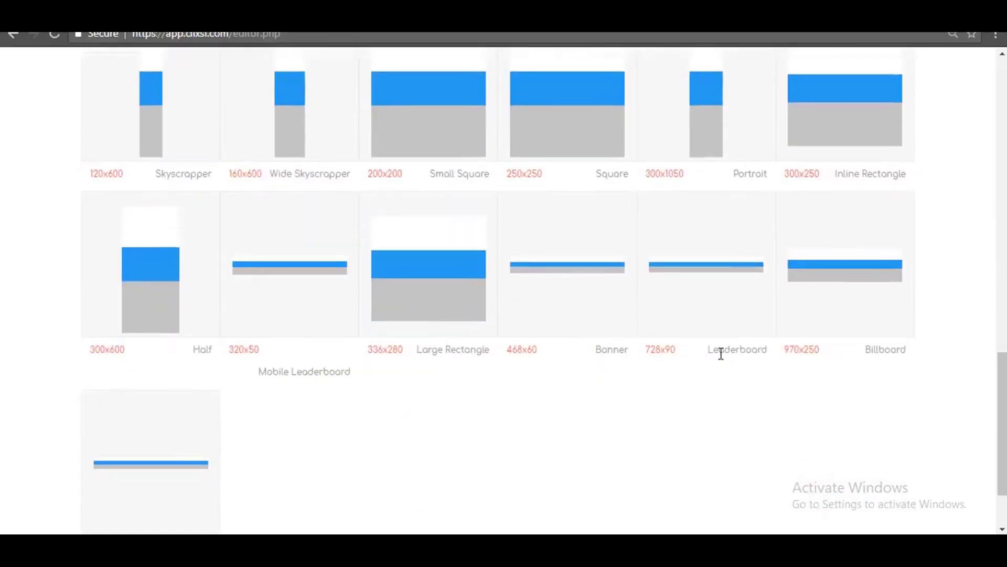
scroll(721, 353, down, 2)
scroll(721, 359, up, 4)
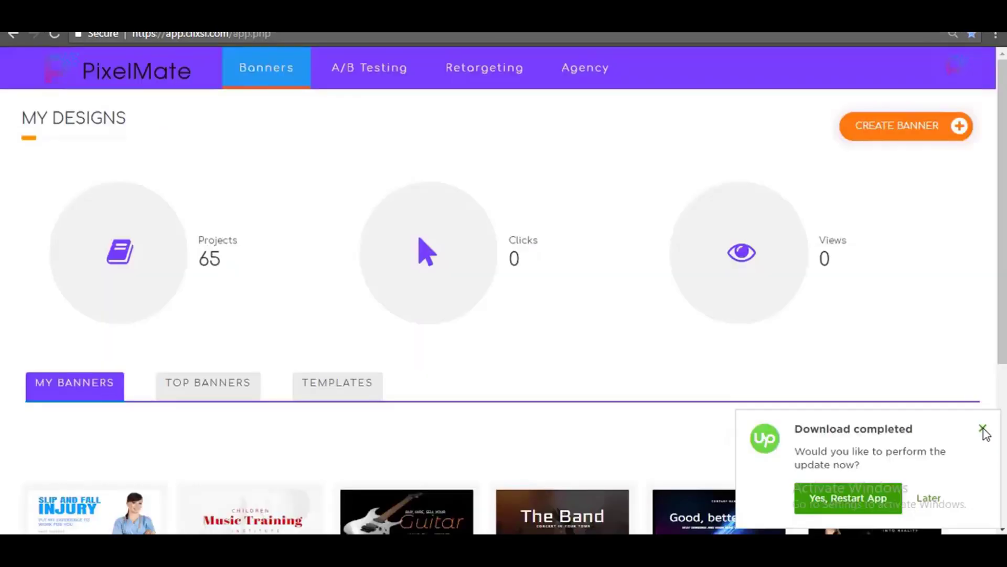
click(983, 432)
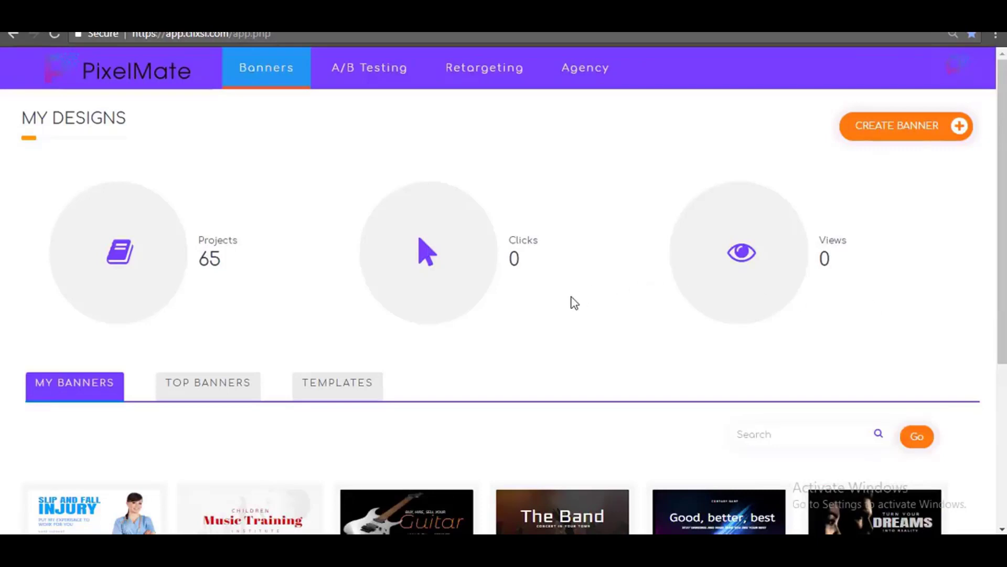
scroll(479, 339, down, 3)
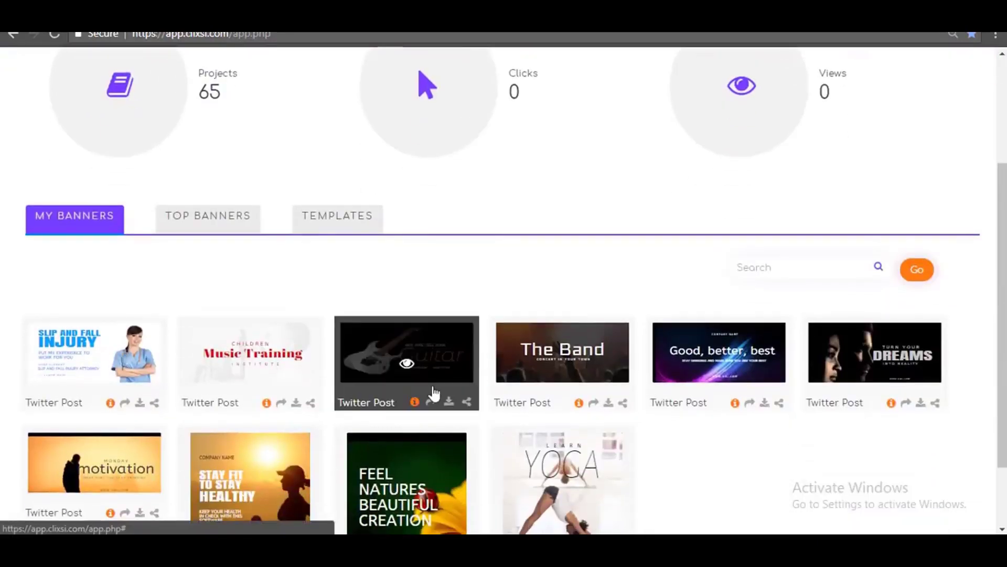
scroll(434, 389, down, 1)
scroll(434, 391, down, 1)
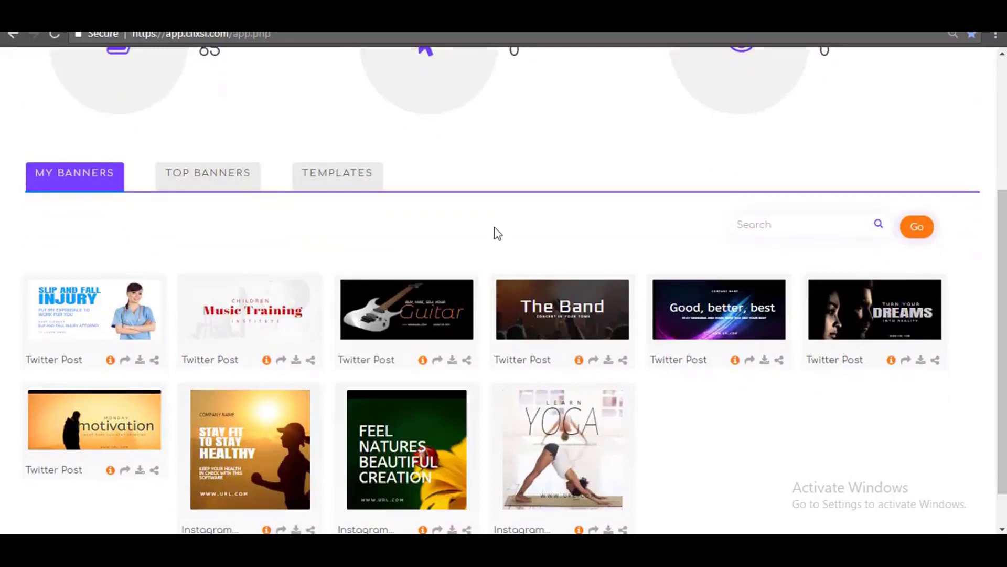
scroll(443, 293, down, 2)
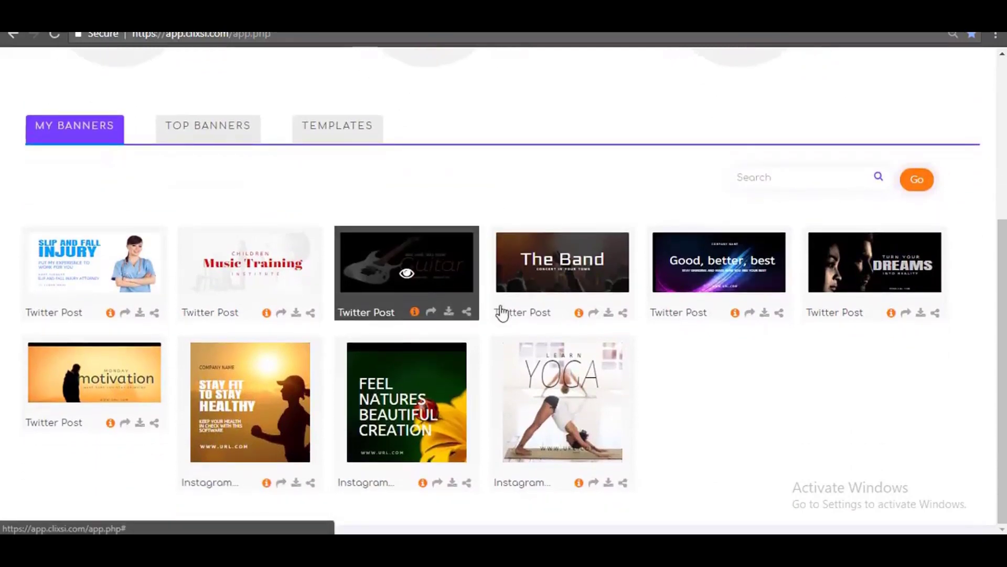
scroll(510, 330, up, 3)
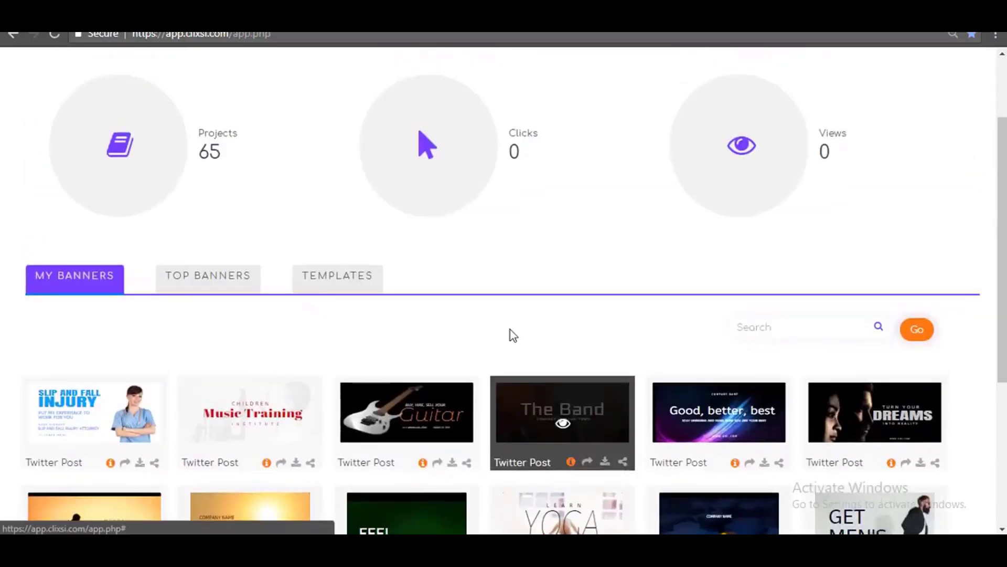
scroll(509, 330, up, 2)
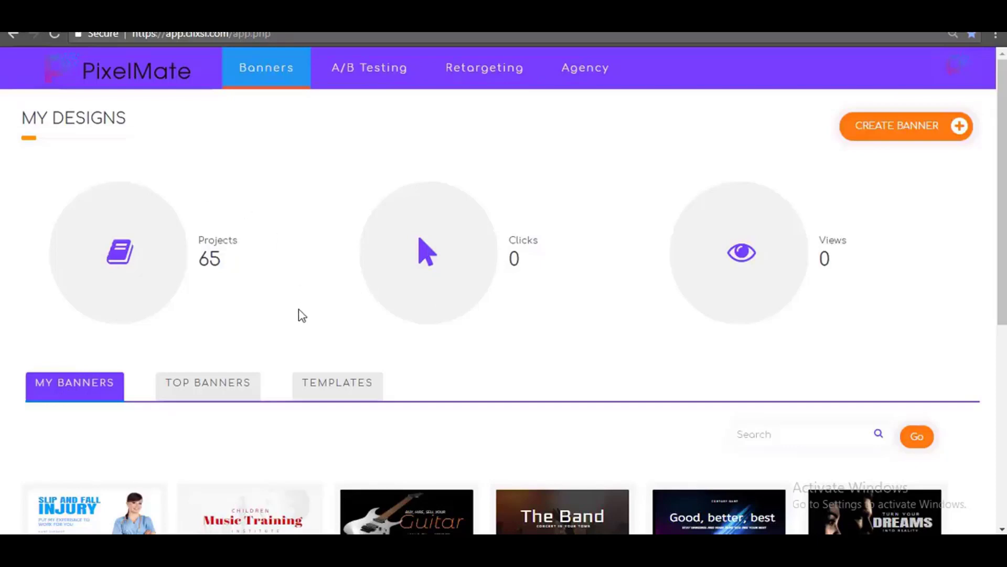
scroll(302, 315, down, 1)
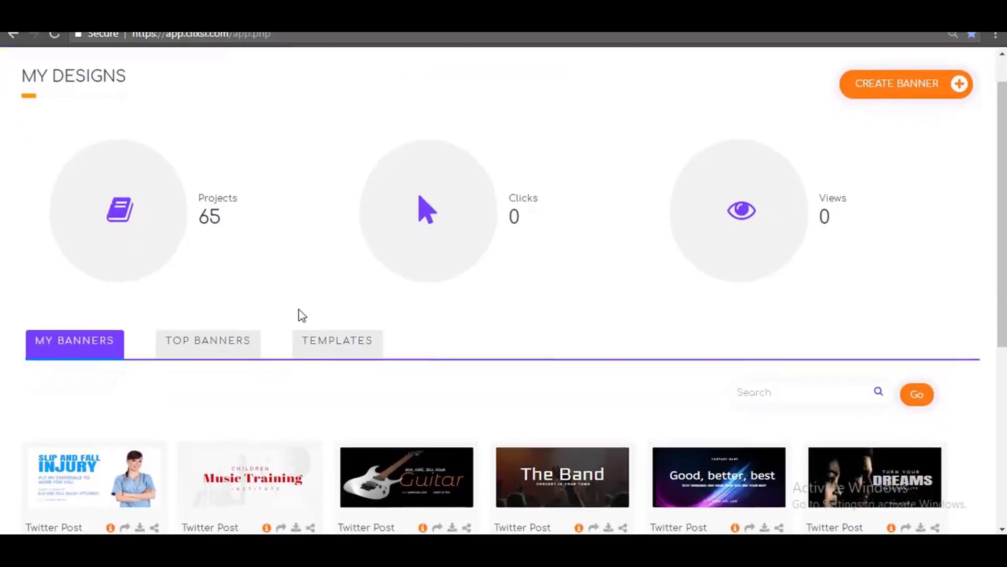
click(214, 338)
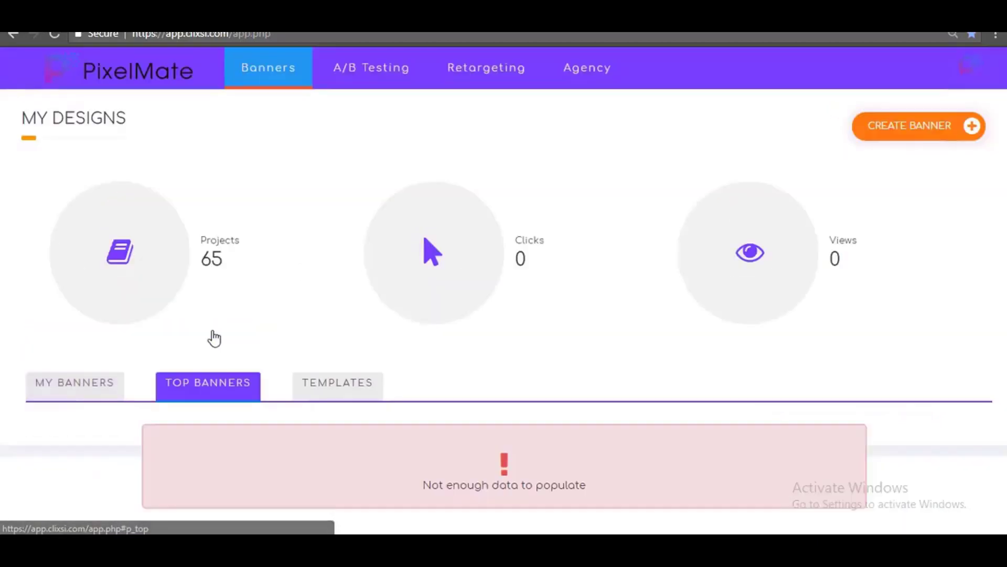
click(84, 385)
scroll(309, 341, down, 1)
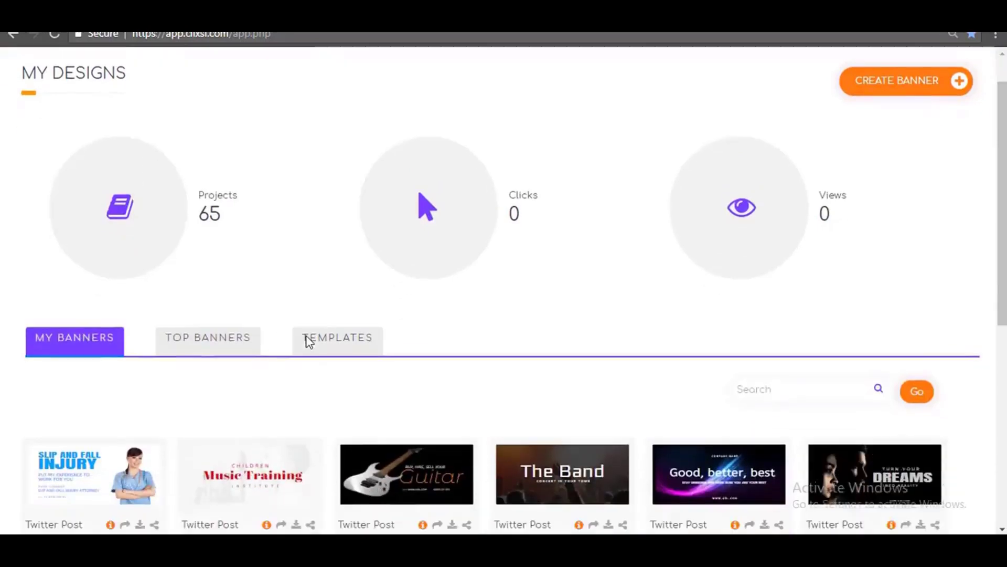
scroll(306, 340, down, 5)
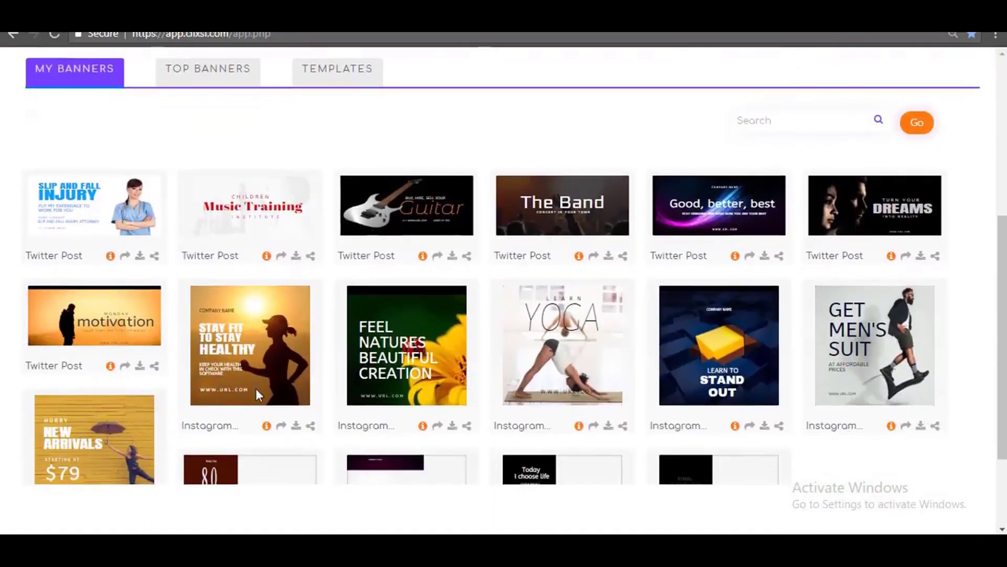
Step: Scroll through the Amazon homepage's product rows down to the footer
scroll(256, 389, down, 2)
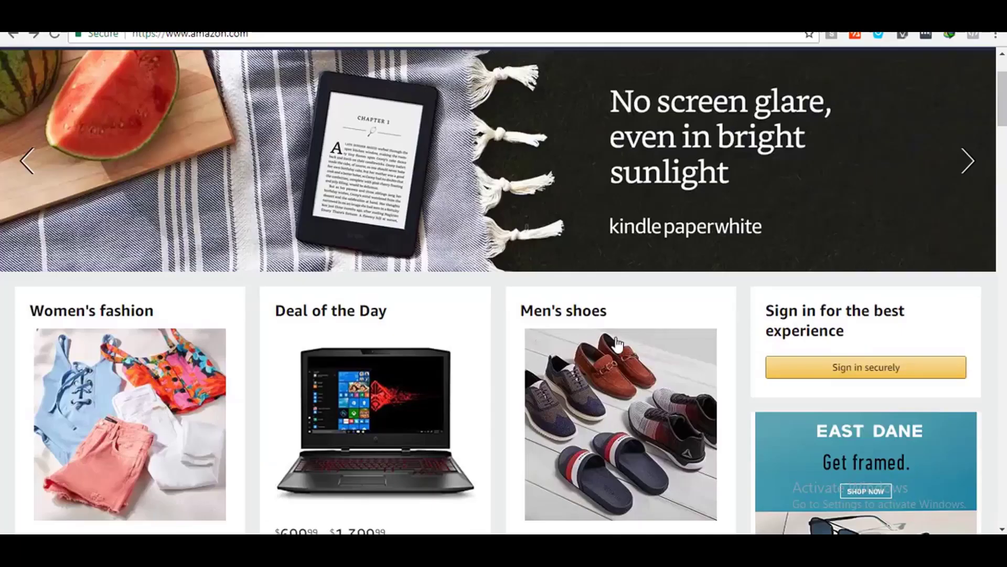
scroll(618, 345, down, 3)
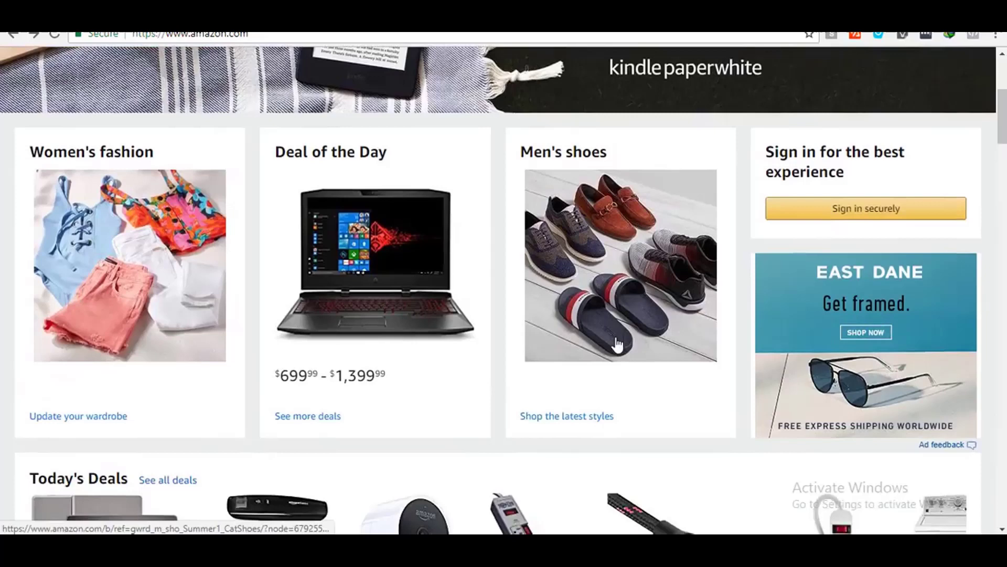
scroll(618, 344, down, 2)
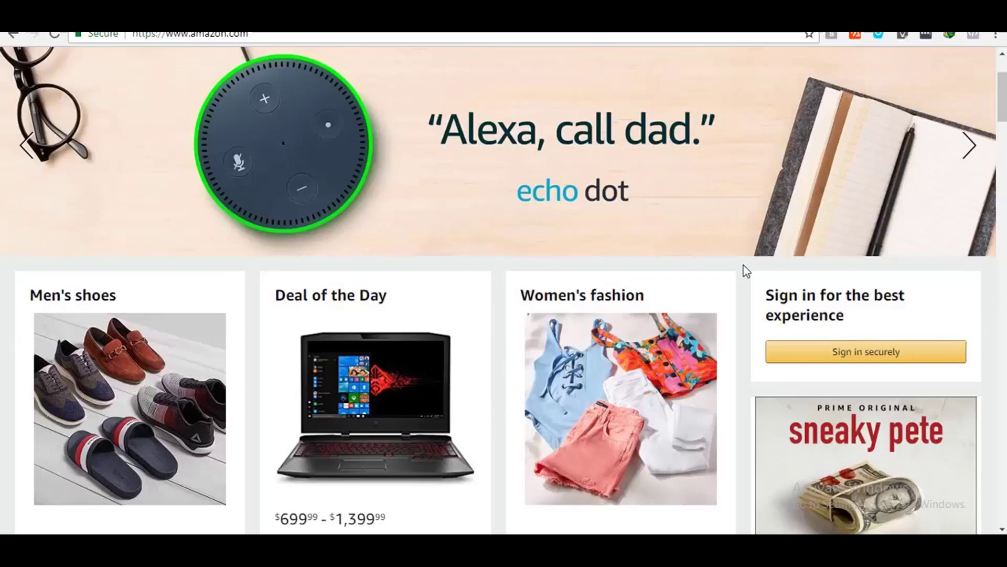
scroll(716, 279, down, 5)
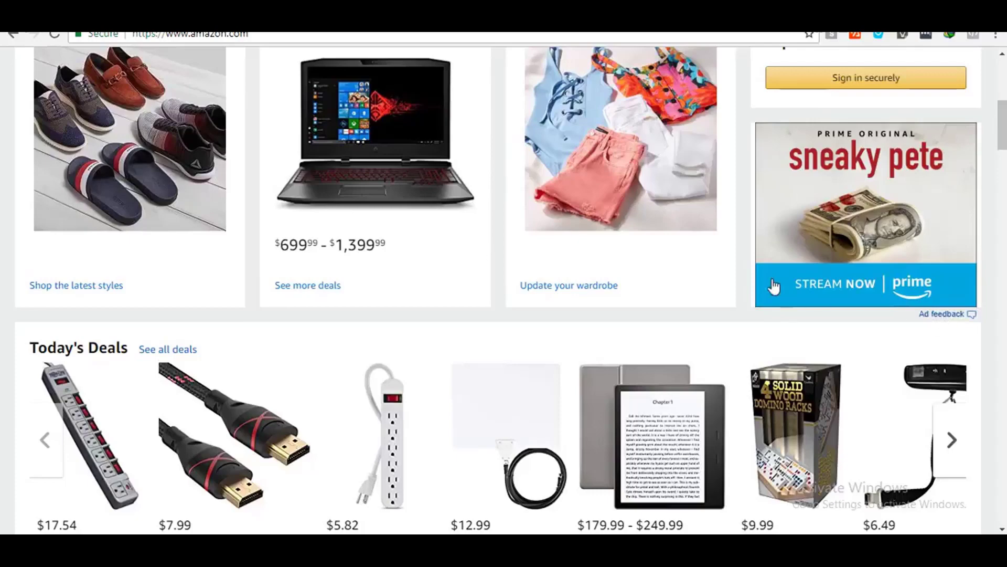
scroll(686, 336, down, 13)
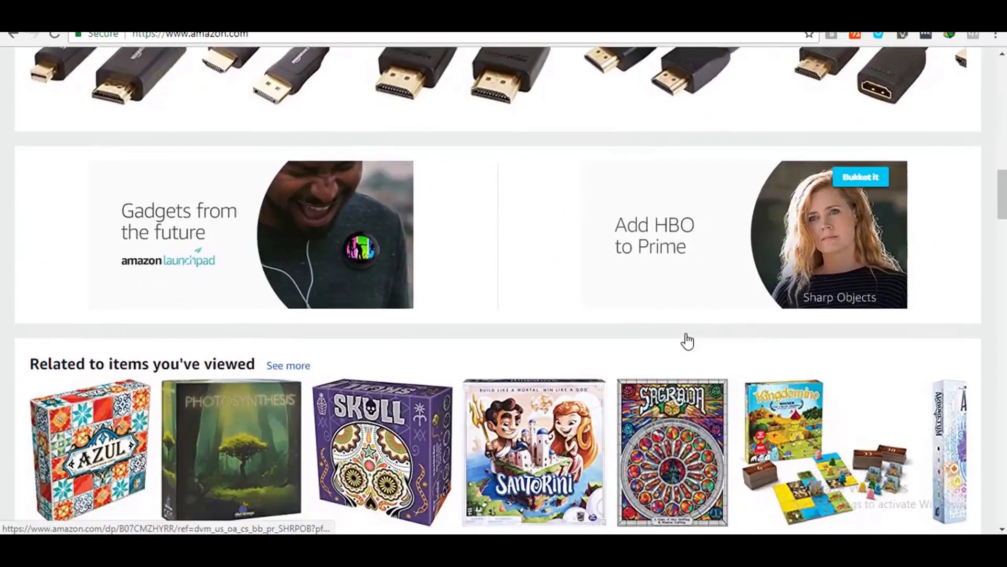
scroll(687, 341, down, 12)
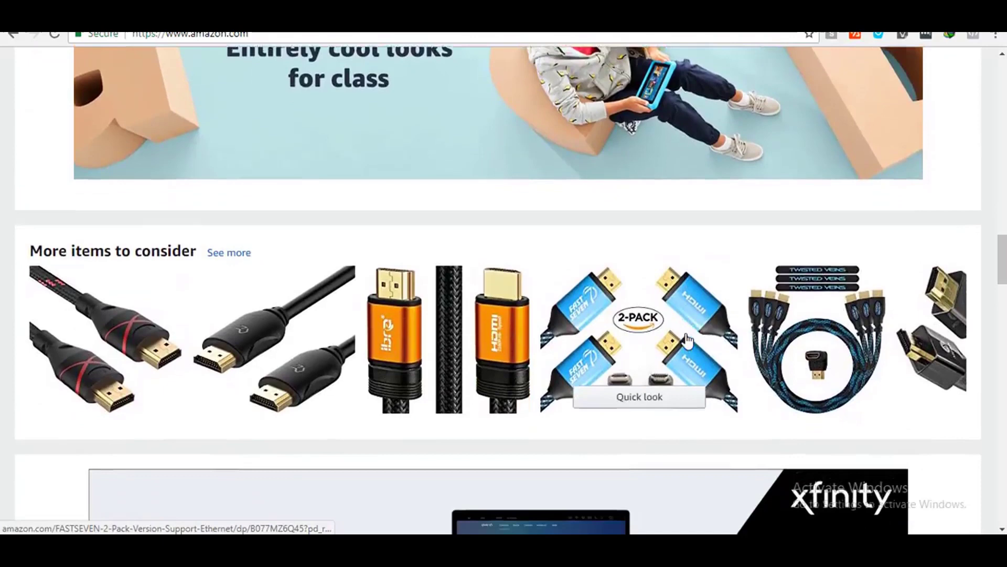
scroll(687, 341, down, 10)
scroll(686, 339, up, 4)
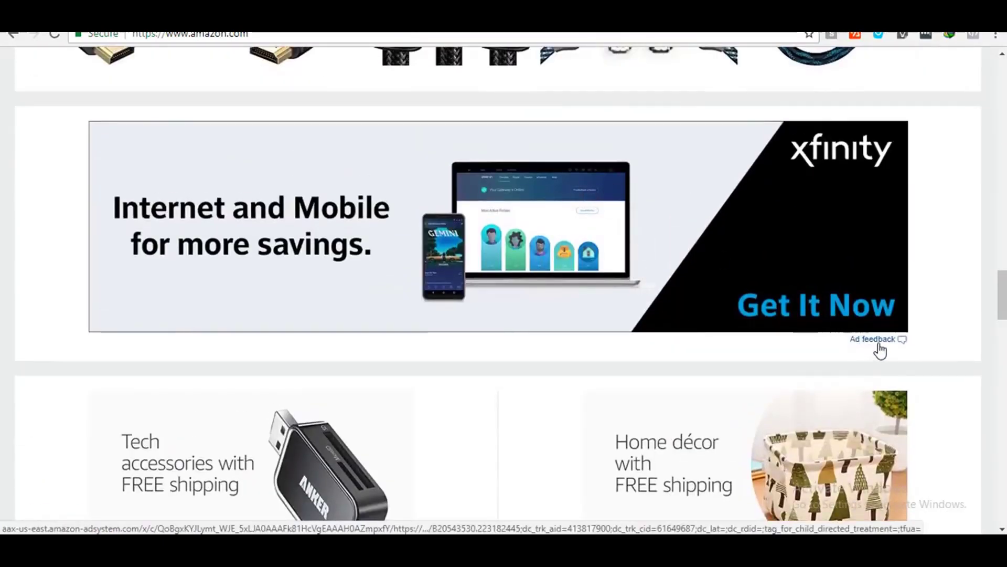
scroll(708, 312, down, 10)
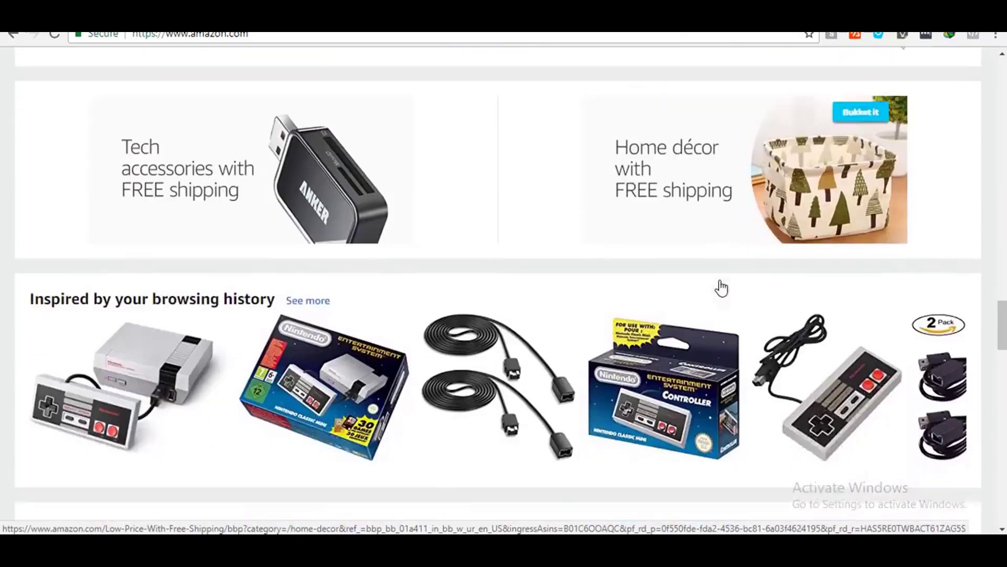
scroll(721, 287, down, 8)
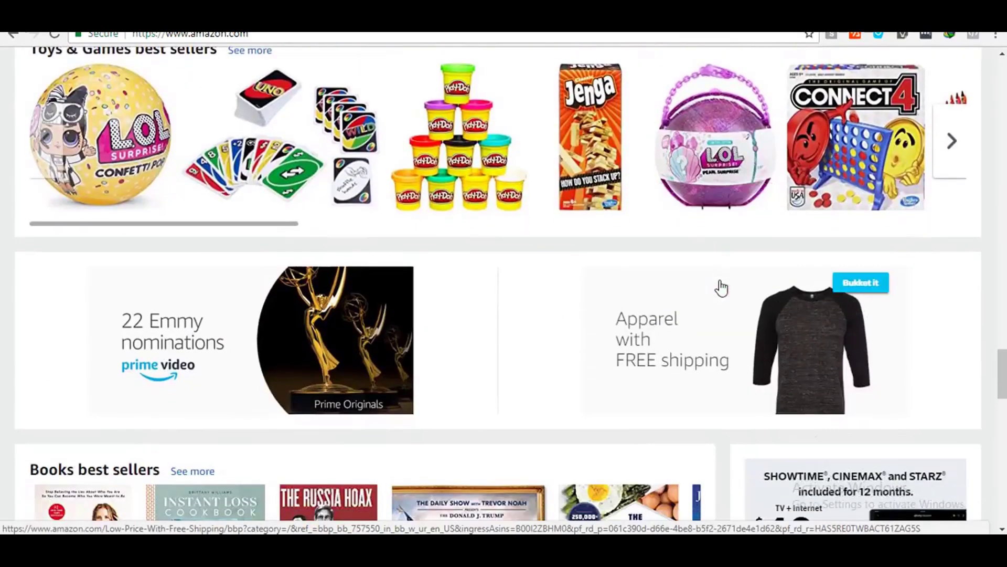
scroll(721, 288, down, 1)
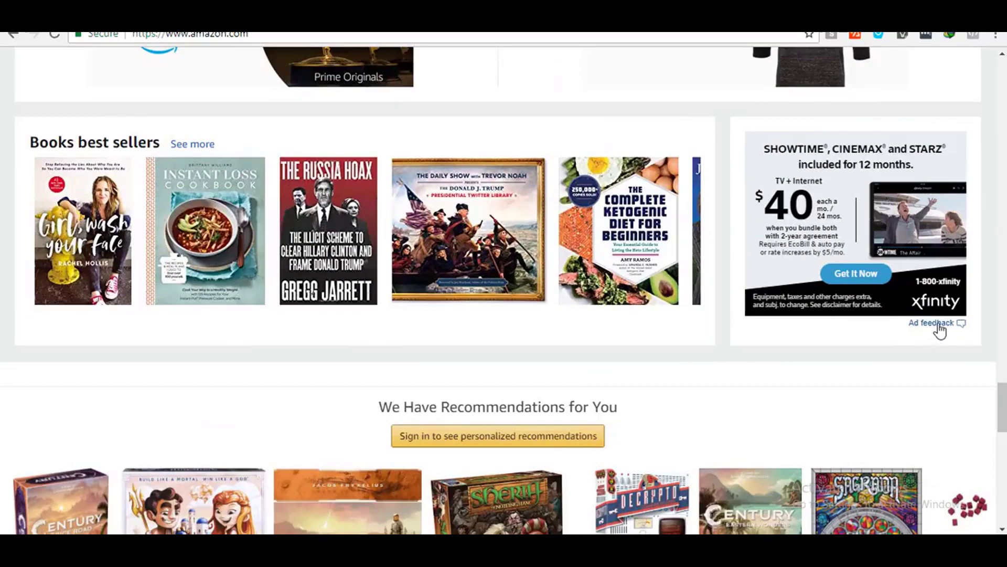
scroll(821, 254, down, 2)
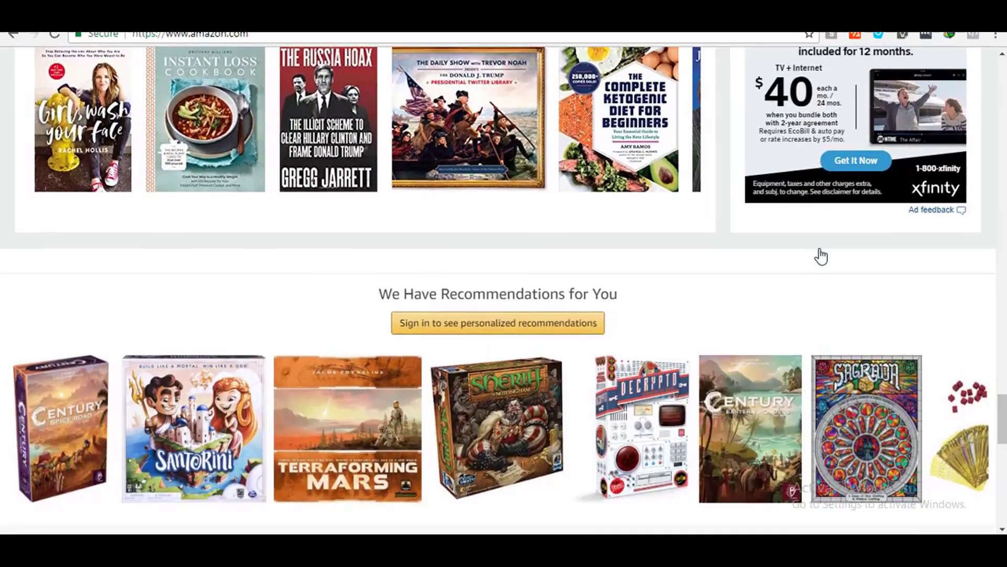
scroll(821, 256, down, 3)
scroll(792, 278, down, 5)
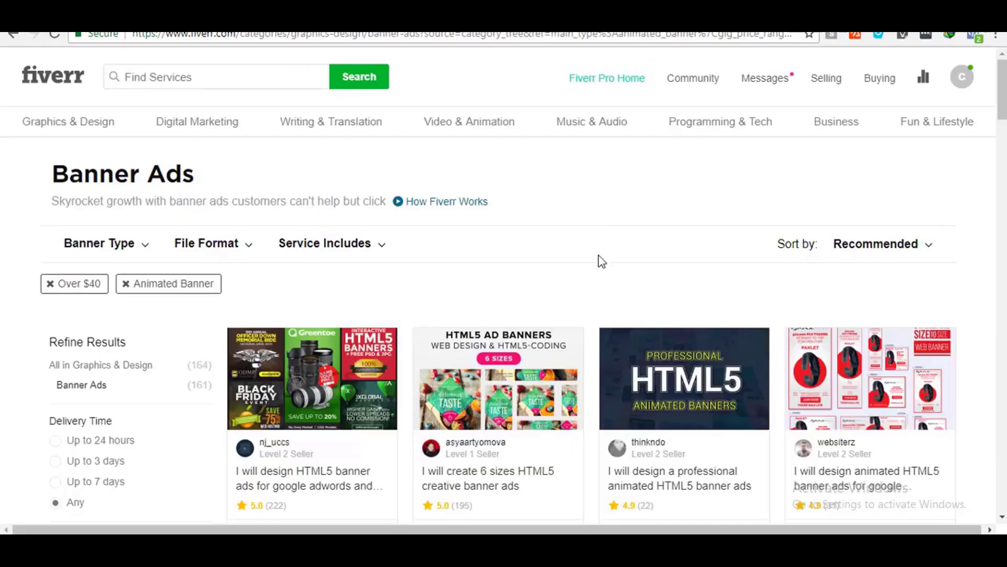
scroll(602, 261, down, 2)
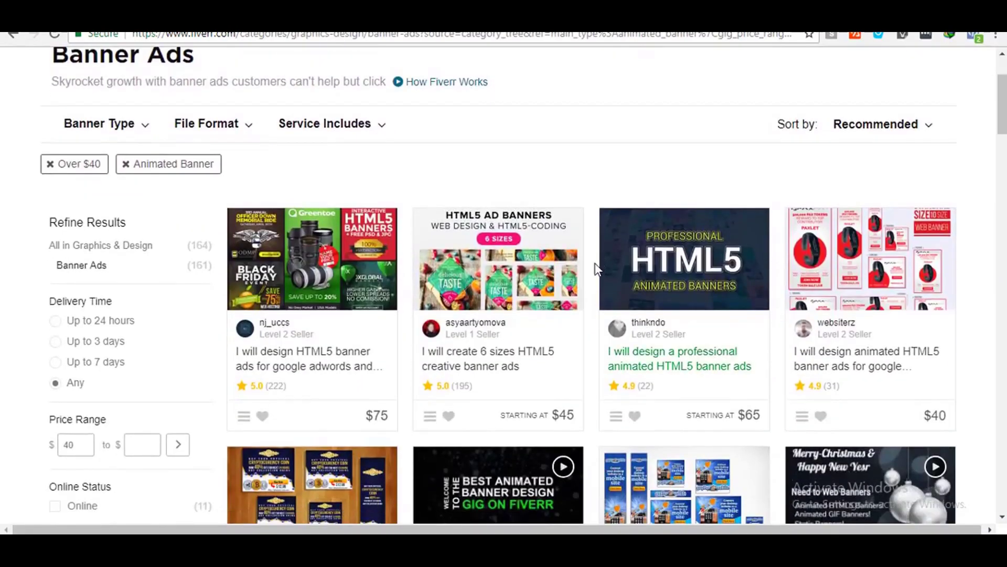
scroll(596, 271, down, 1)
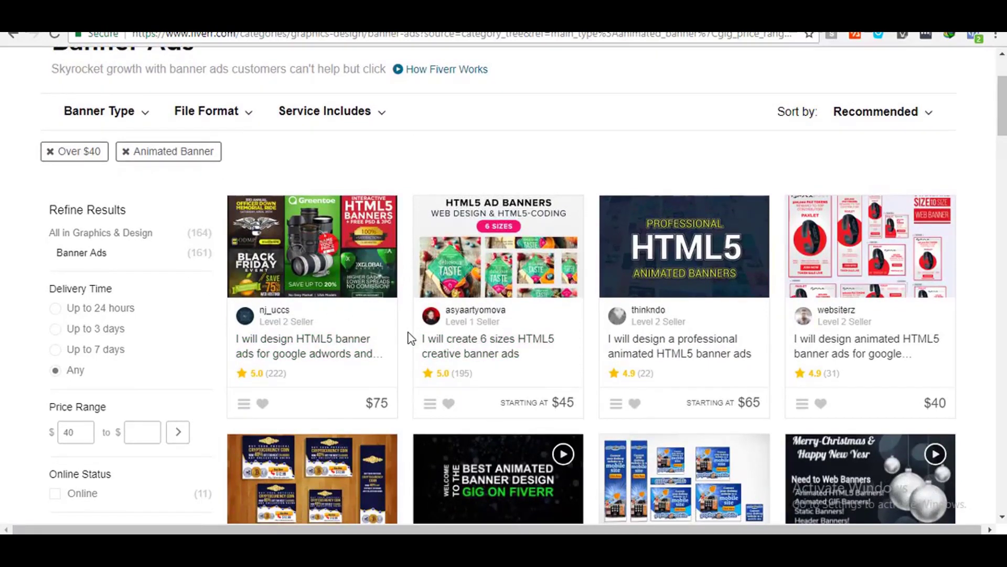
scroll(410, 340, up, 1)
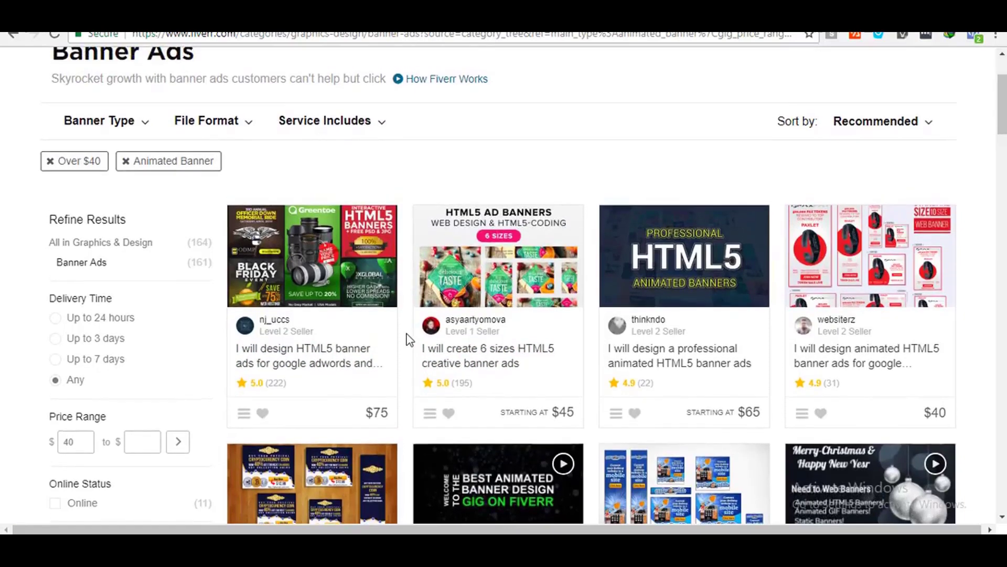
scroll(410, 340, down, 1)
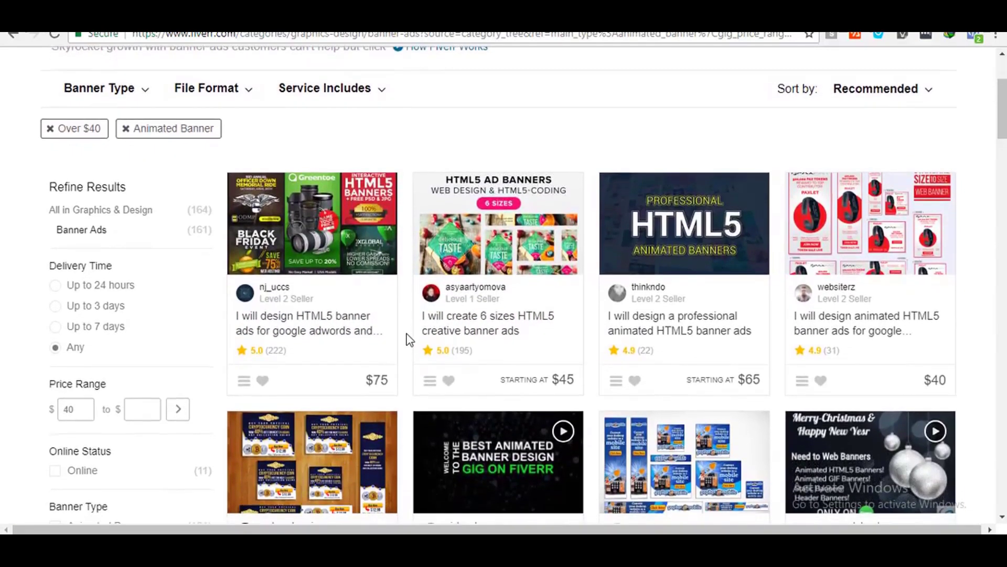
scroll(410, 339, down, 5)
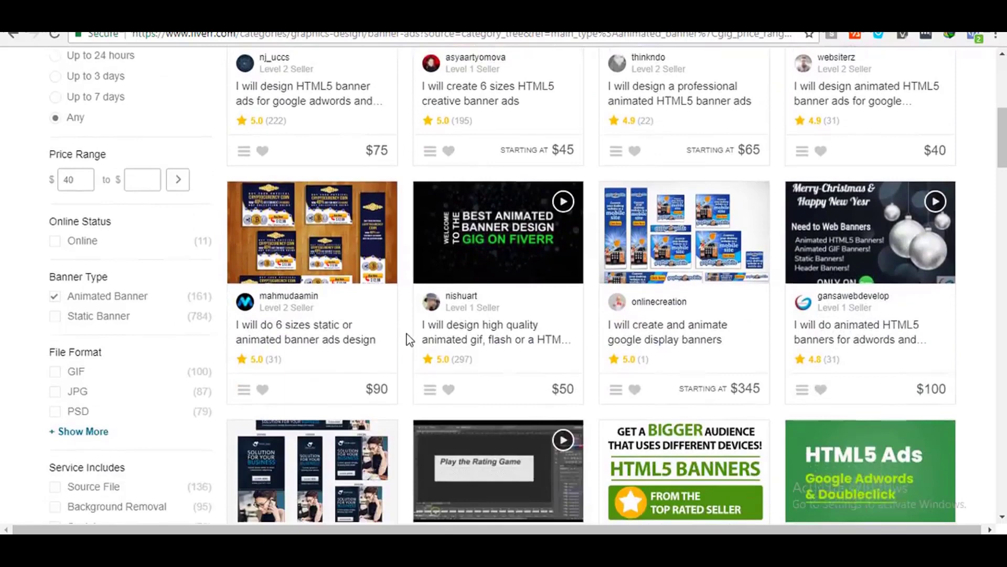
scroll(410, 340, down, 2)
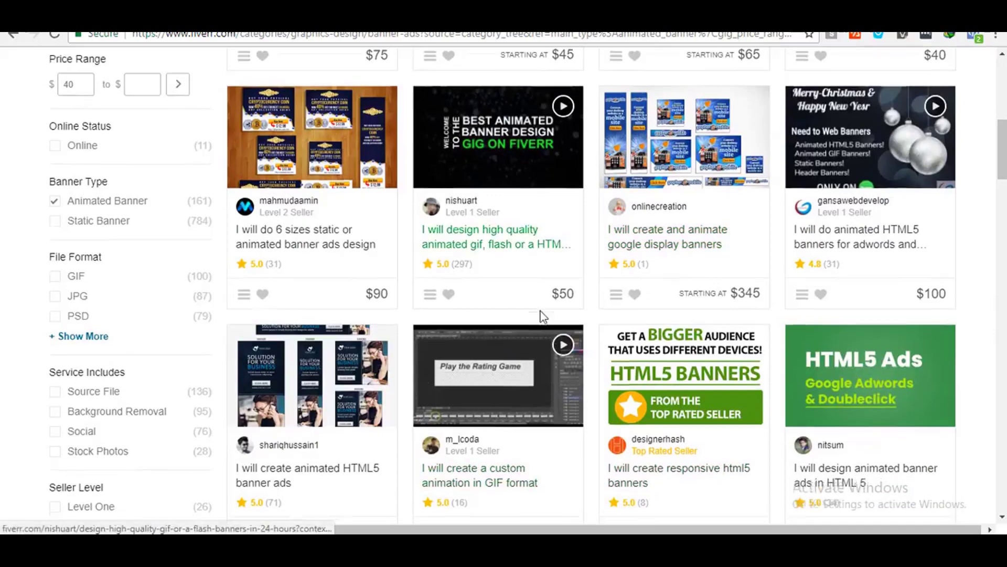
scroll(542, 317, down, 3)
scroll(542, 316, down, 5)
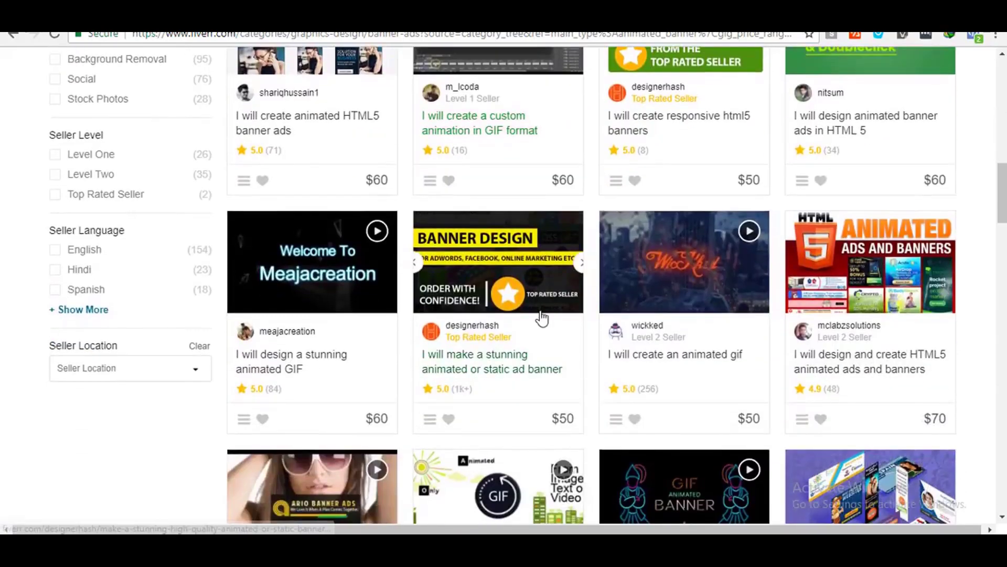
scroll(541, 317, down, 6)
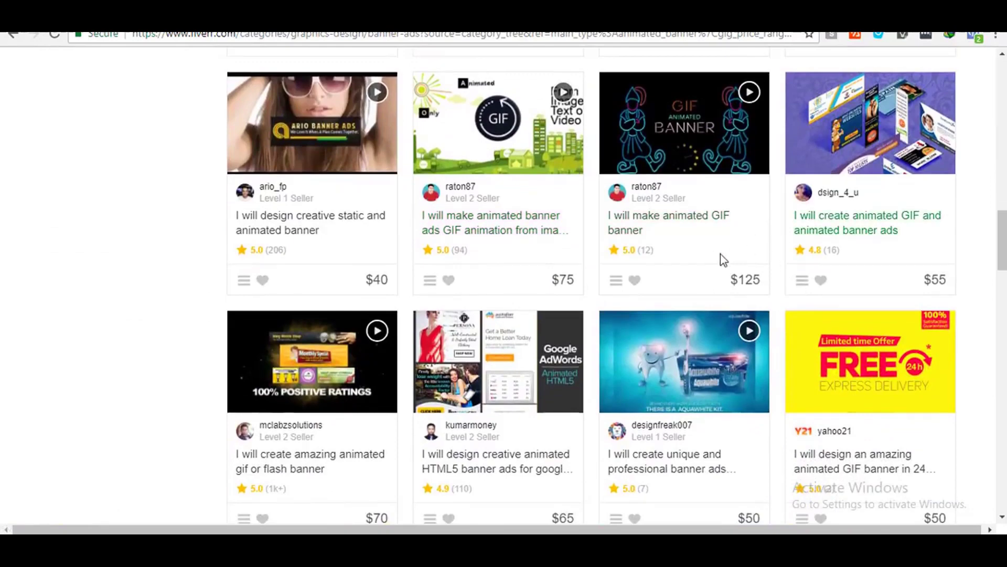
scroll(650, 297, down, 6)
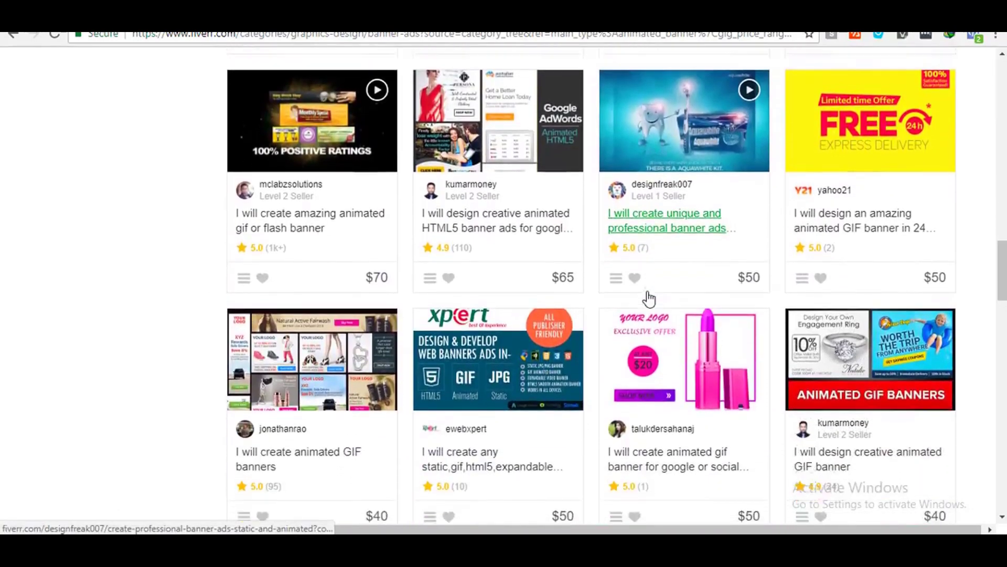
scroll(649, 296, up, 12)
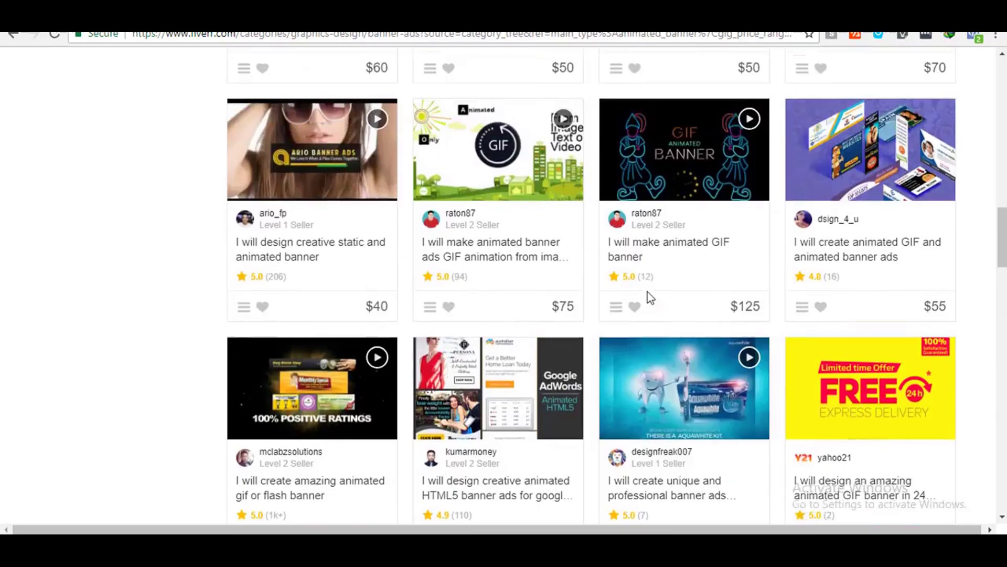
scroll(648, 297, up, 2)
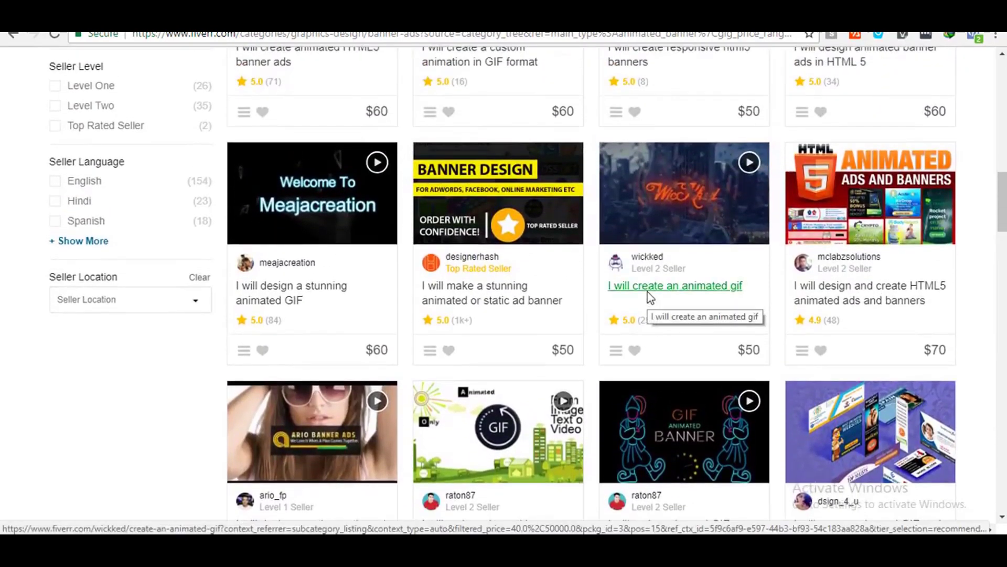
scroll(650, 296, up, 14)
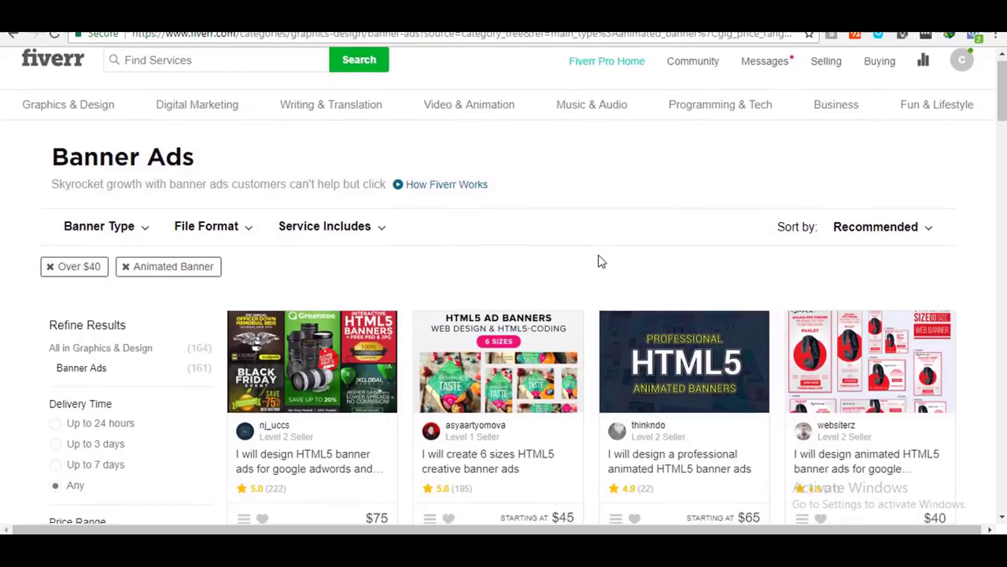
scroll(599, 254, down, 2)
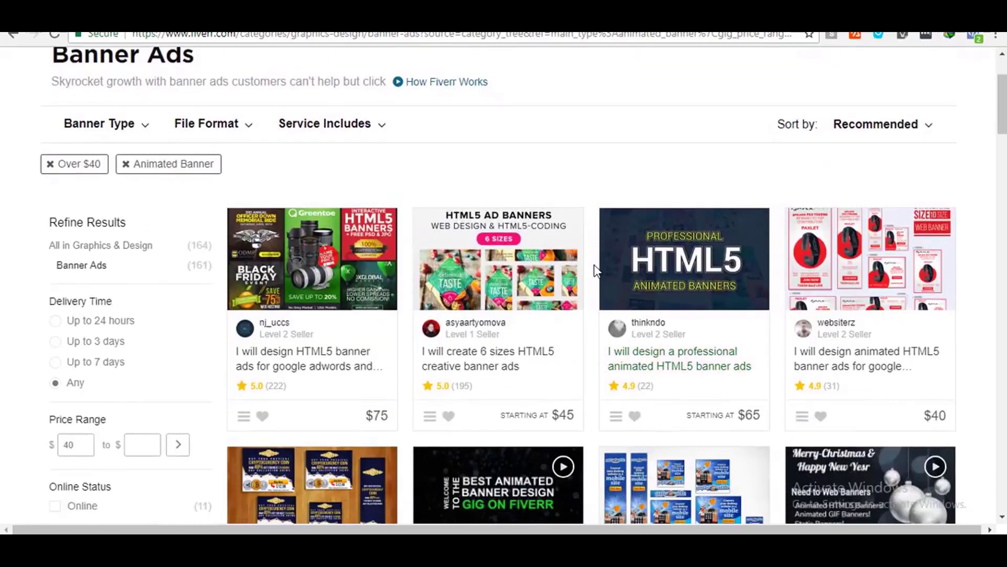
scroll(261, 268, down, 1)
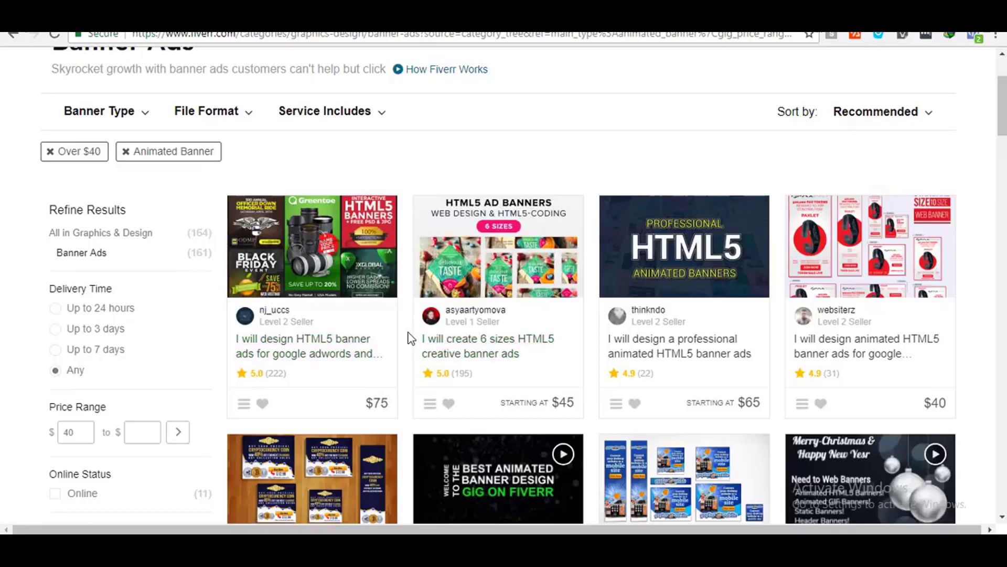
scroll(410, 340, up, 1)
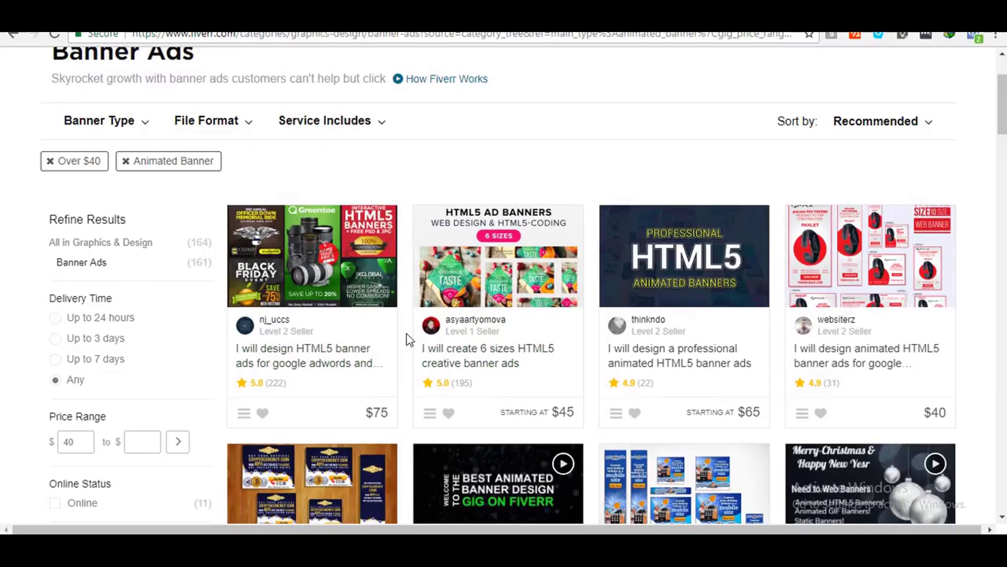
scroll(409, 340, down, 1)
scroll(410, 340, down, 1)
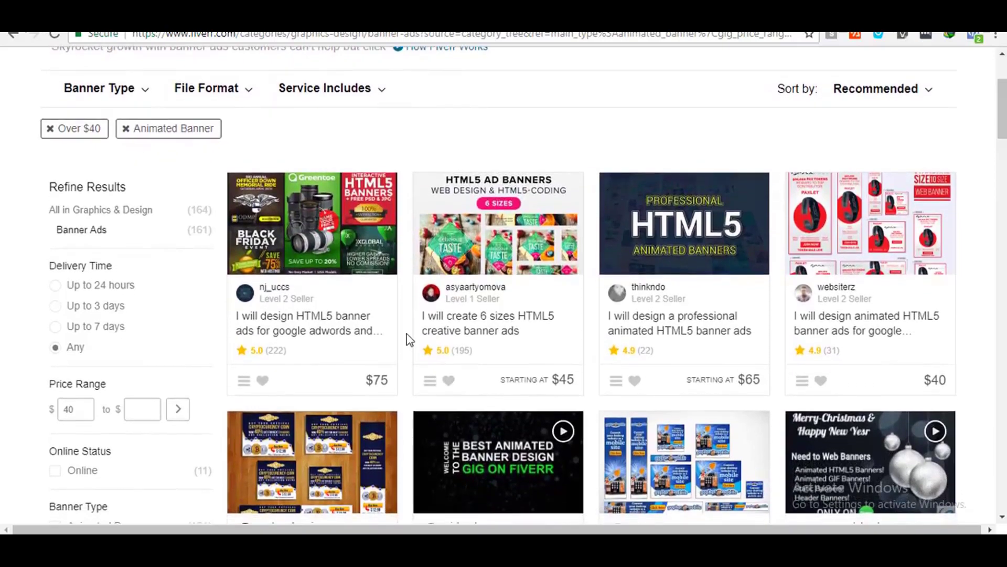
scroll(410, 339, down, 5)
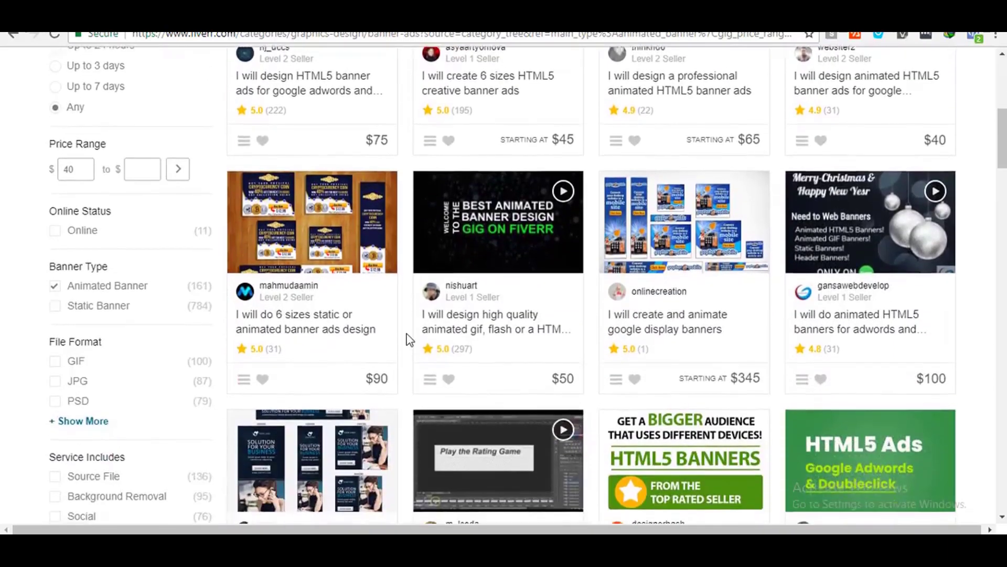
scroll(409, 340, down, 1)
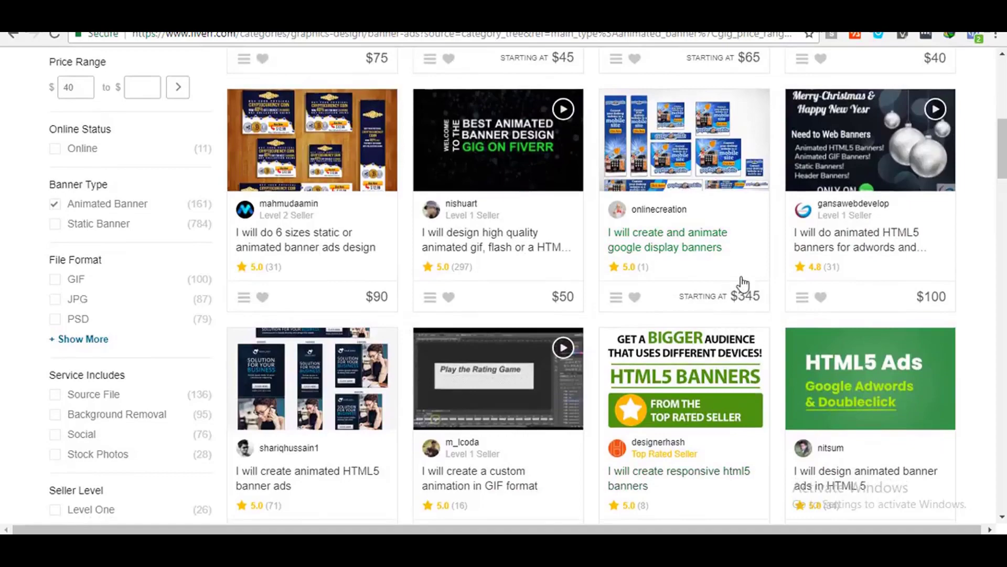
scroll(542, 317, down, 2)
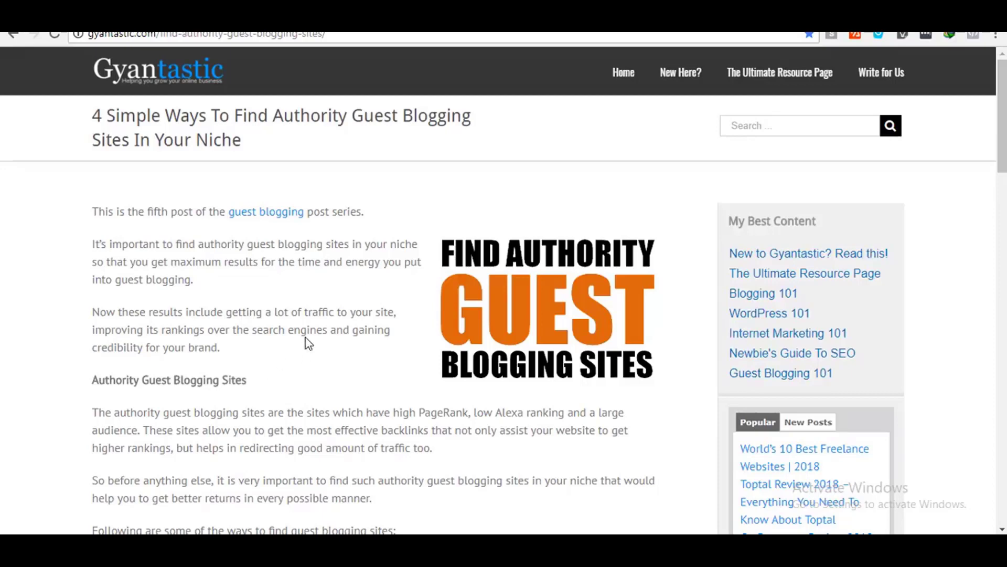
scroll(306, 337, down, 4)
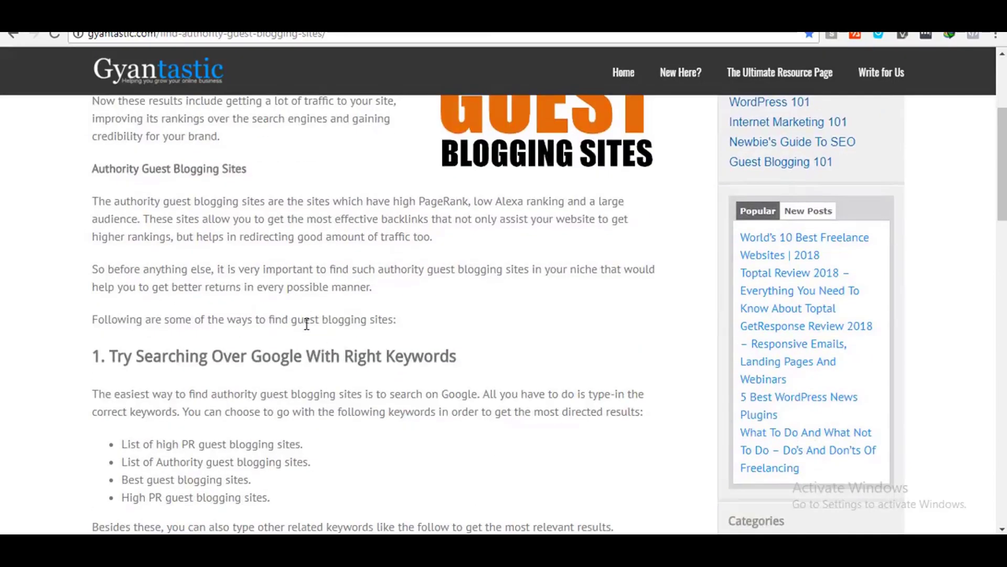
scroll(271, 356, down, 20)
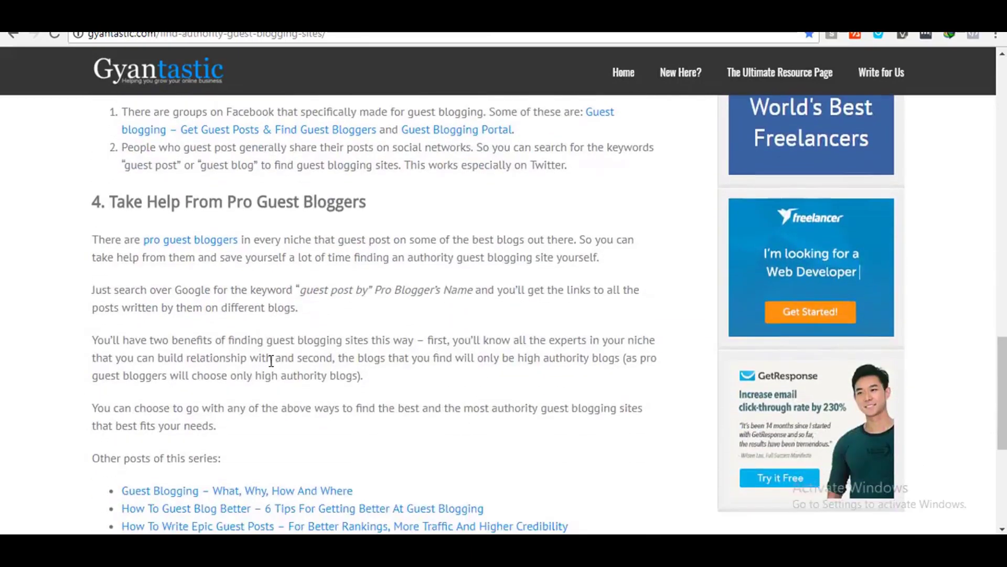
scroll(271, 361, up, 2)
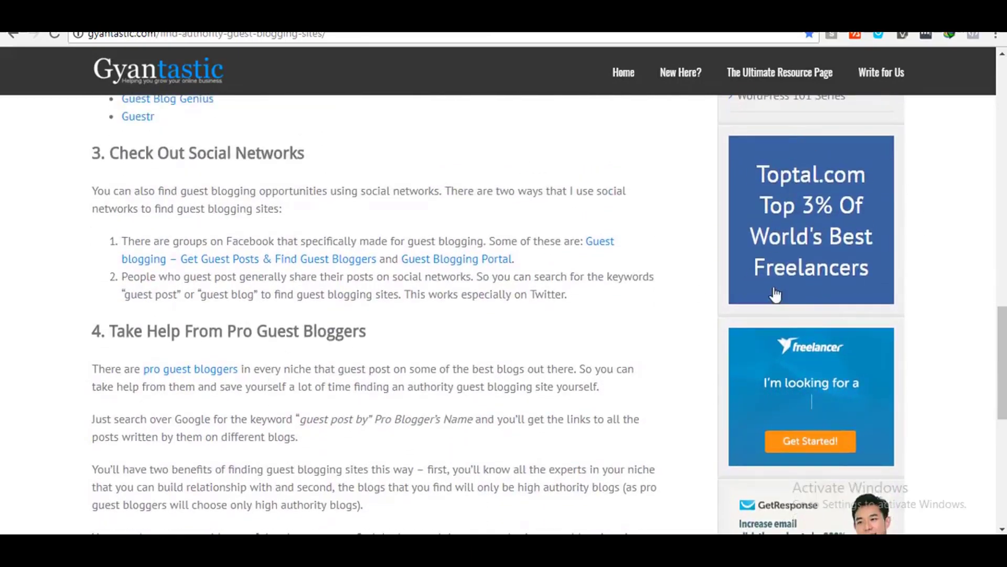
scroll(593, 262, down, 3)
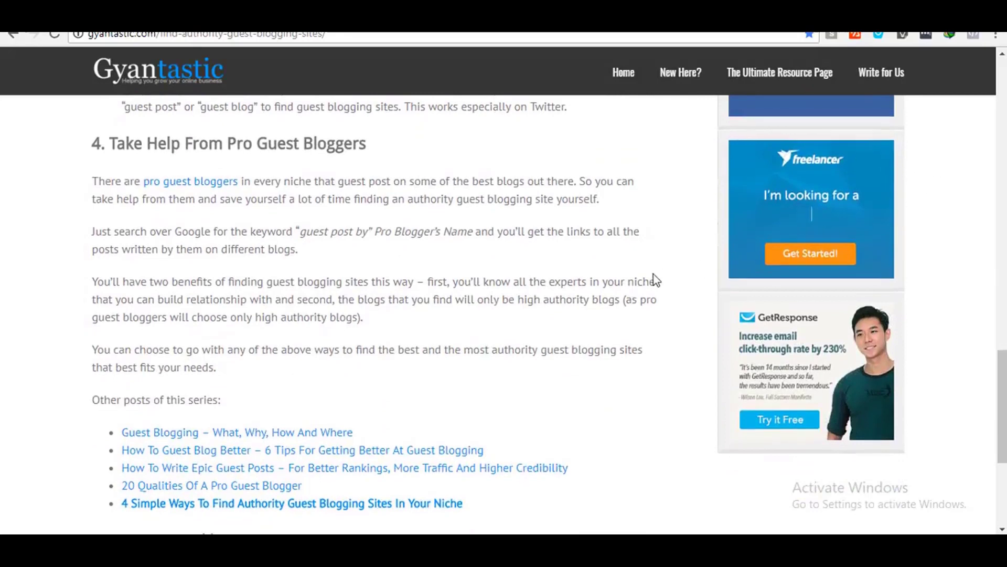
scroll(661, 276, down, 1)
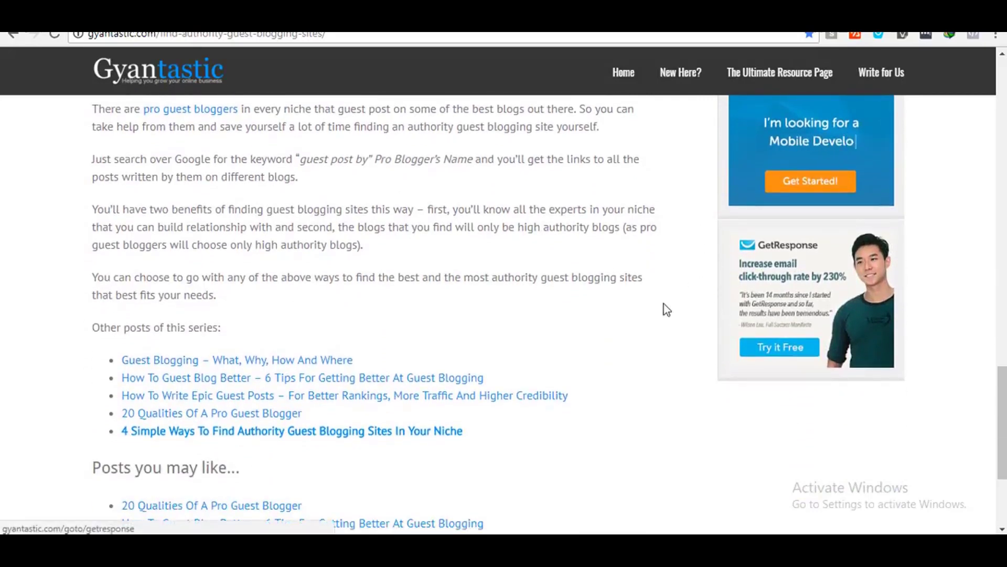
scroll(598, 254, up, 1)
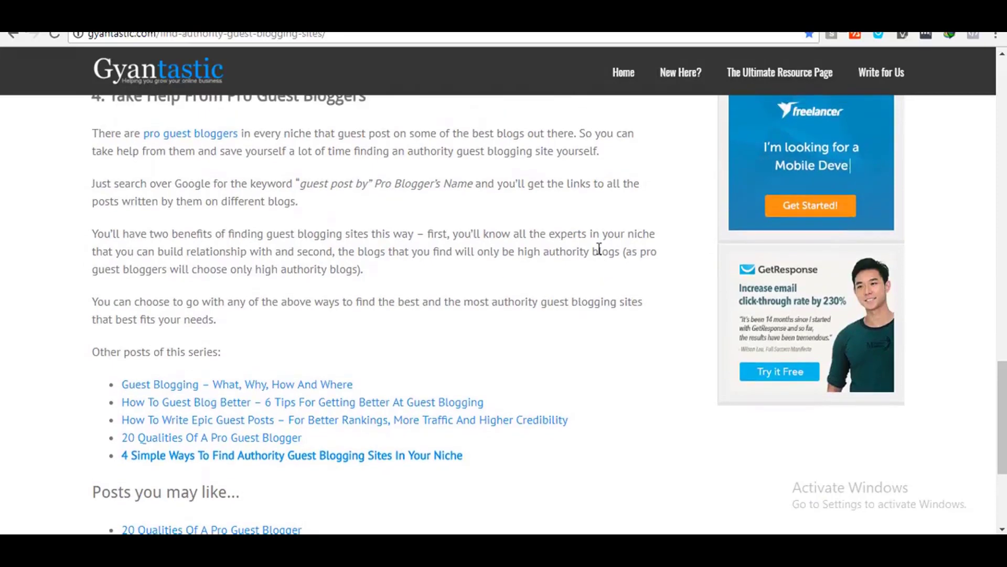
scroll(600, 253, down, 1)
scroll(599, 253, up, 3)
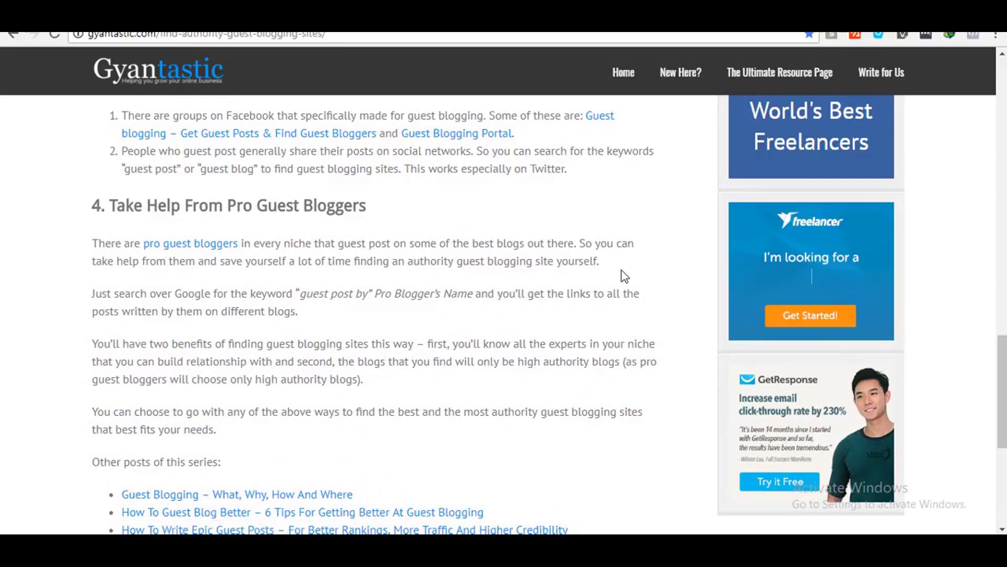
scroll(624, 276, up, 2)
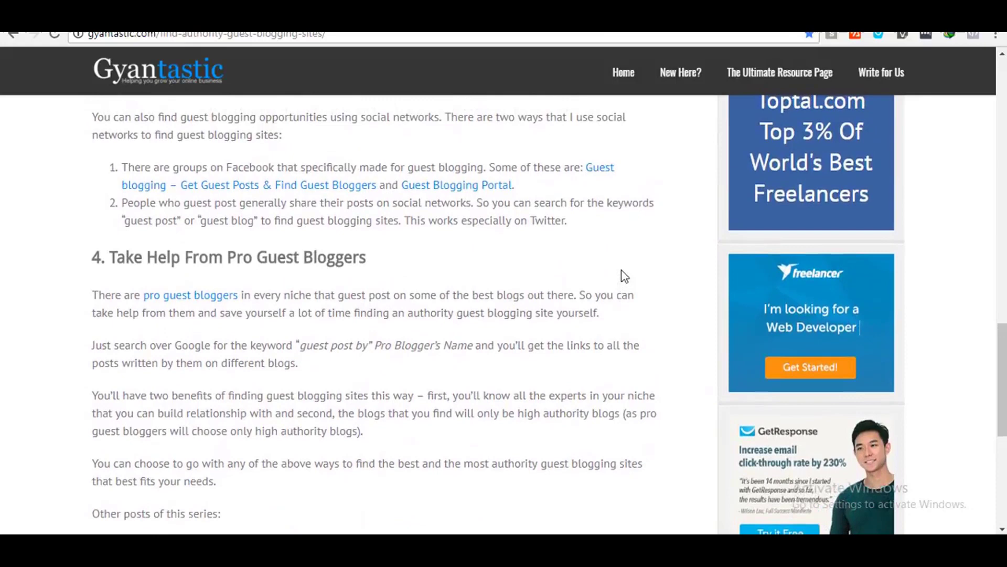
scroll(625, 275, up, 1)
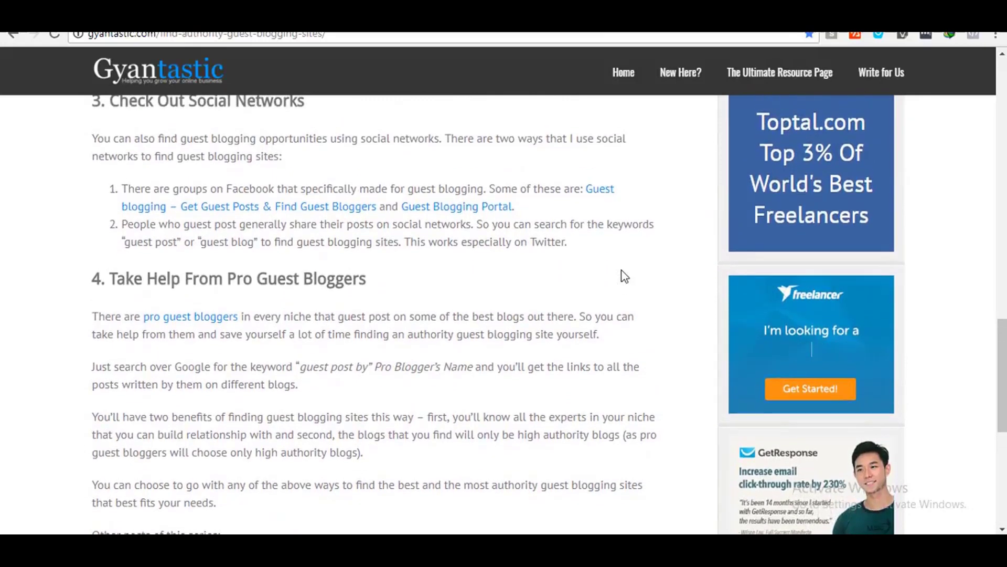
scroll(624, 275, up, 1)
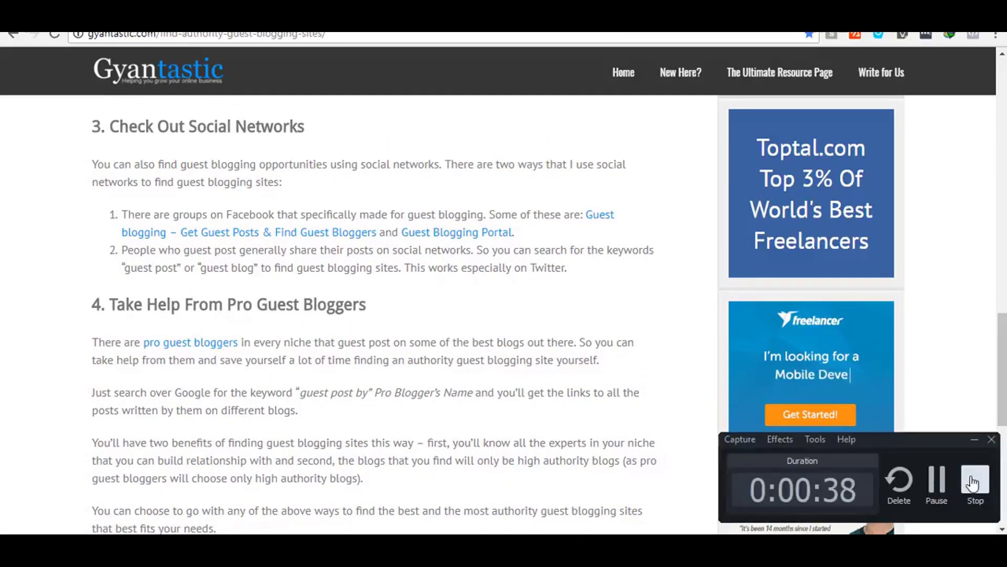
Step: Create a new Google Ads campaign with the Leads goal and the Display campaign type
click(972, 483)
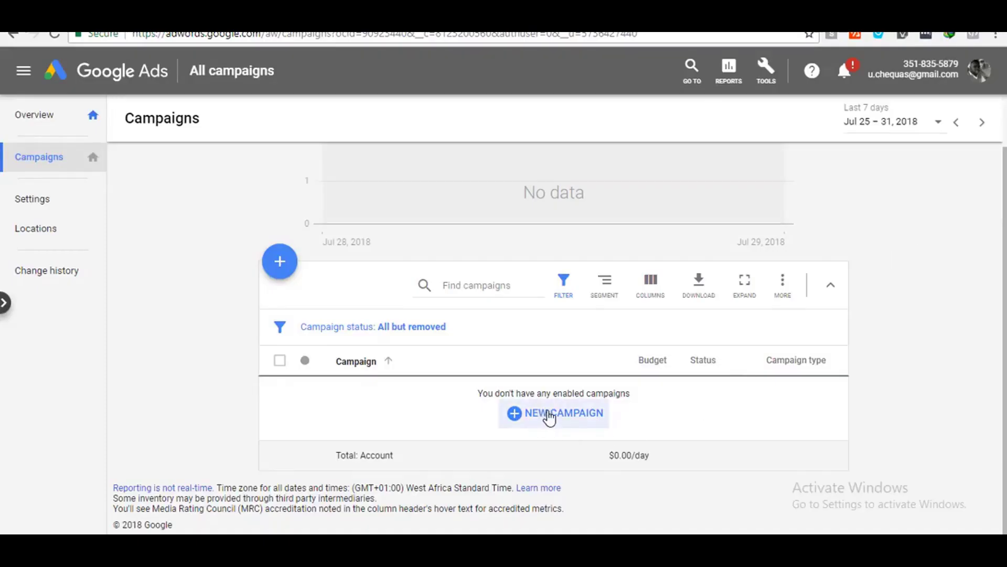
click(565, 417)
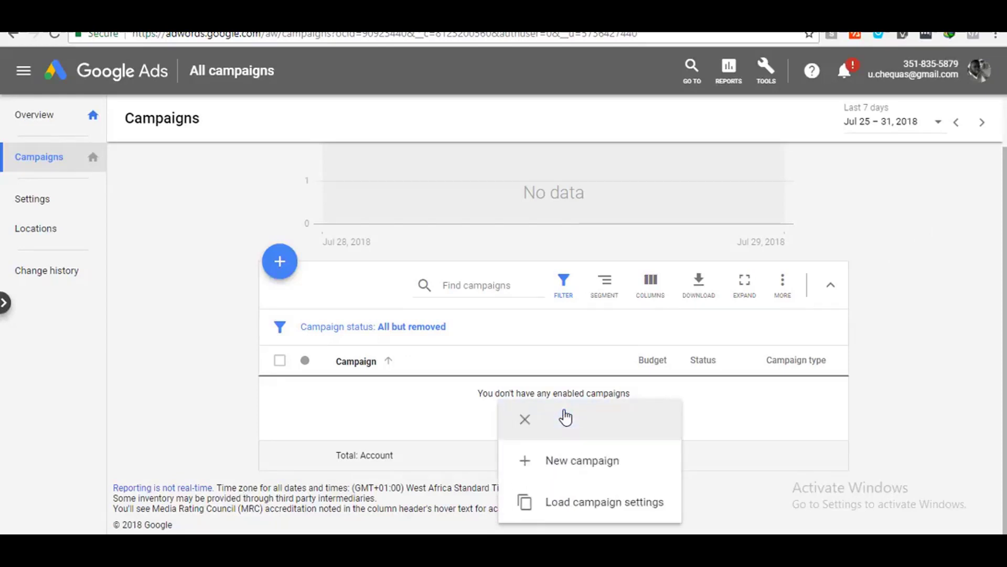
click(571, 462)
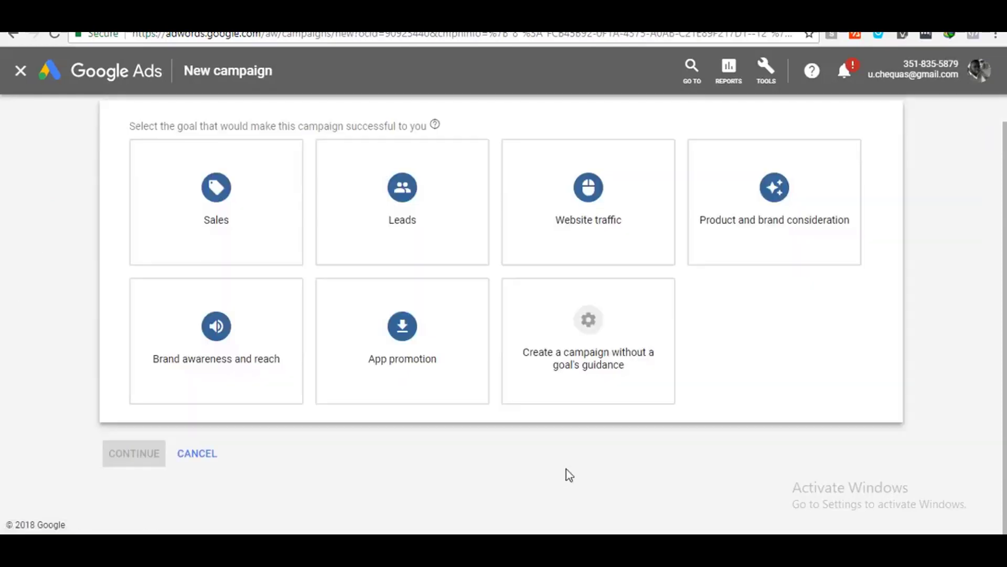
click(416, 247)
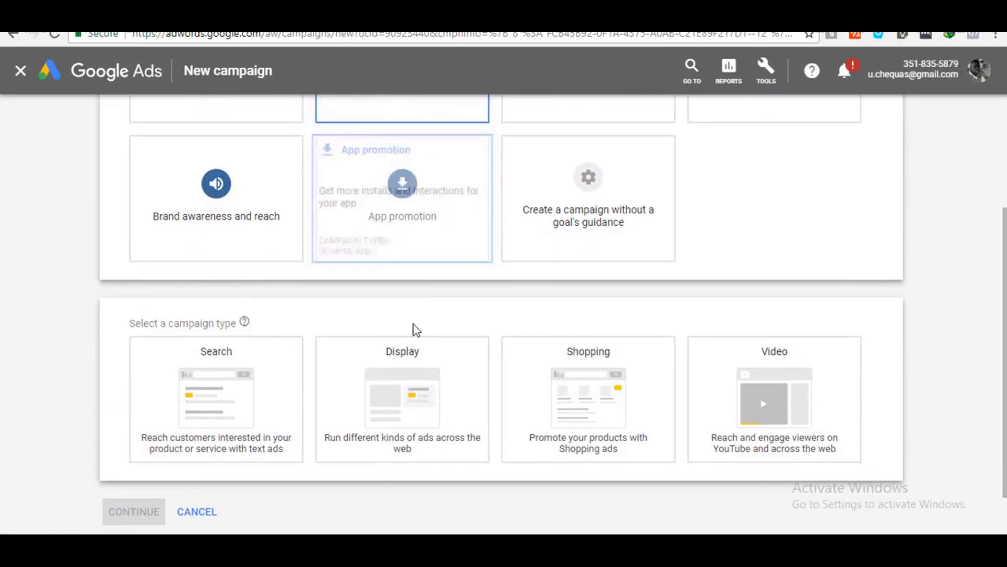
click(360, 399)
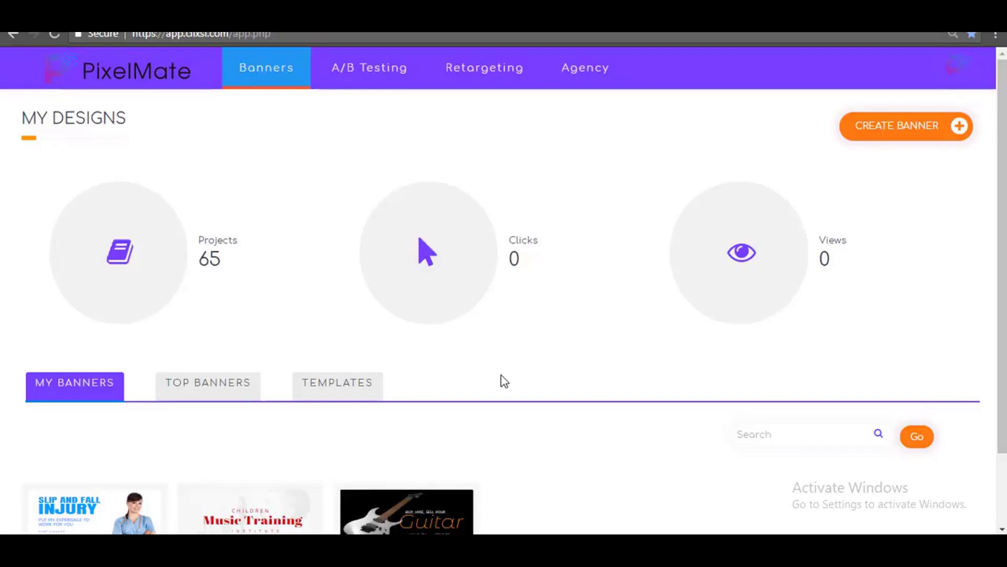
Step: Pick the Mainstreet Bank credit card template from Templates > Square and start editing it
click(906, 135)
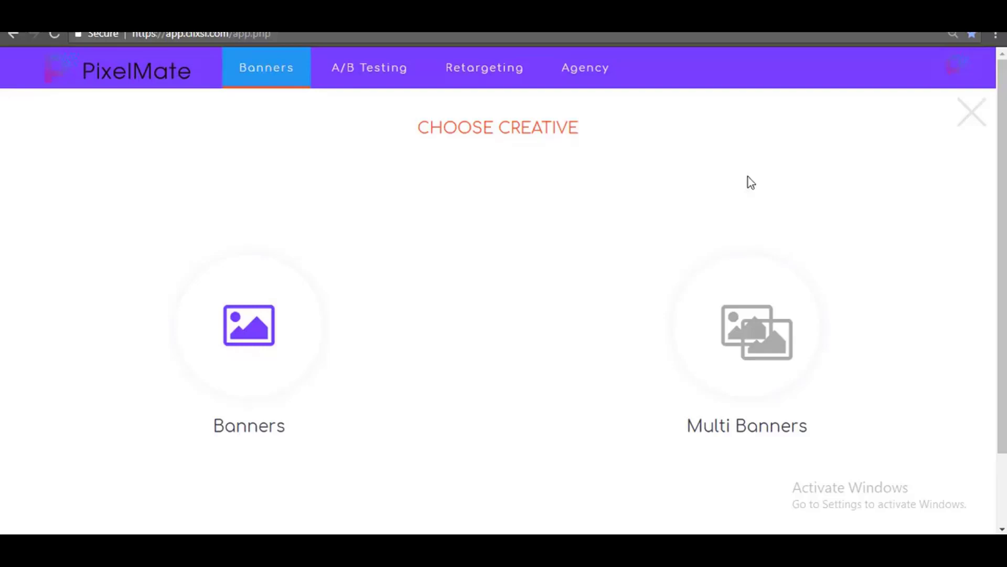
click(976, 122)
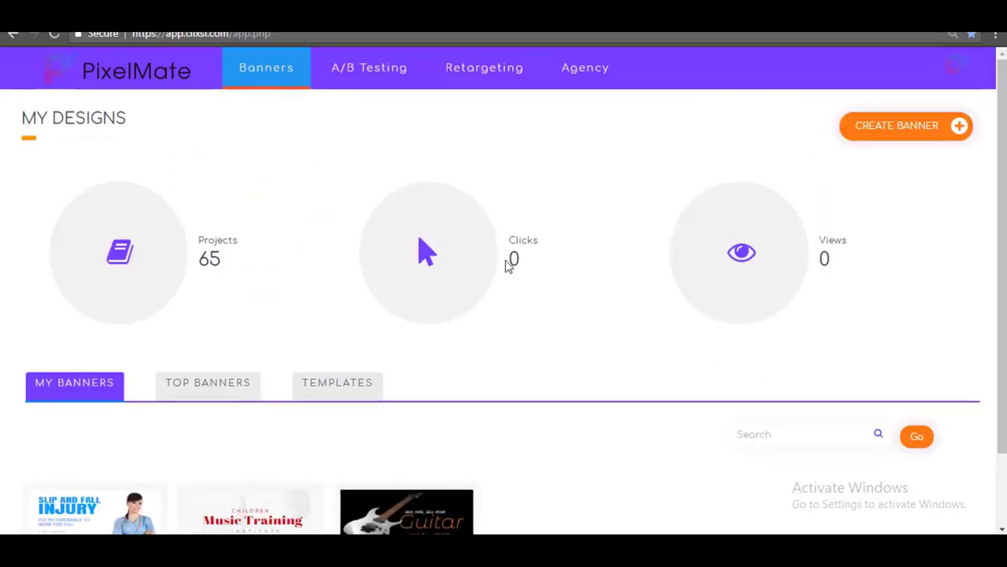
click(337, 384)
scroll(321, 294, down, 8)
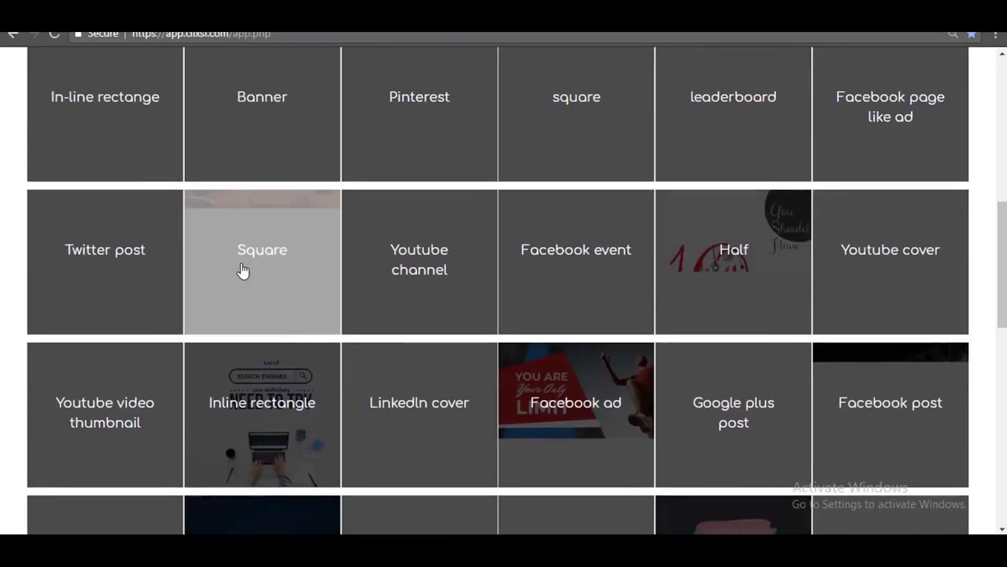
click(240, 270)
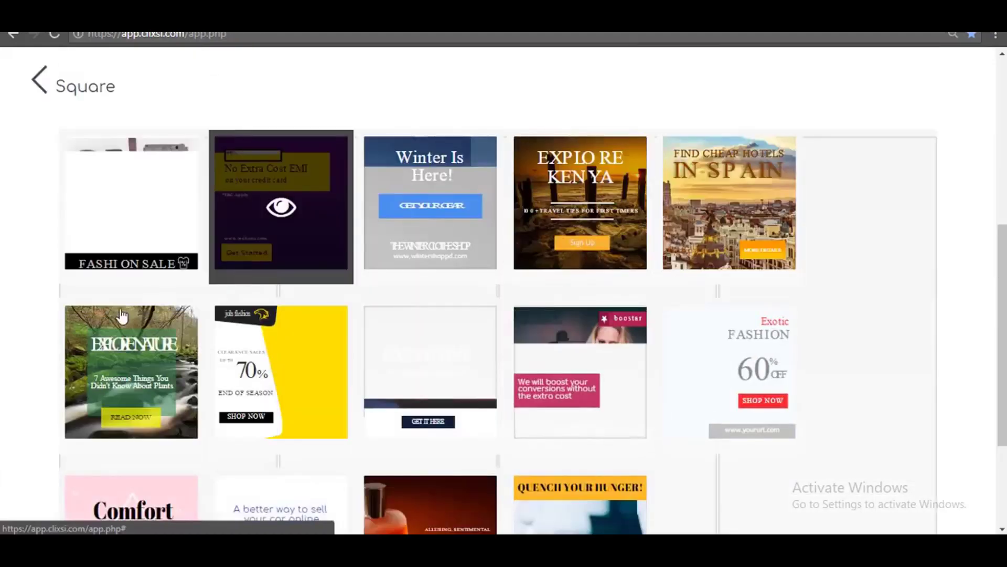
click(283, 208)
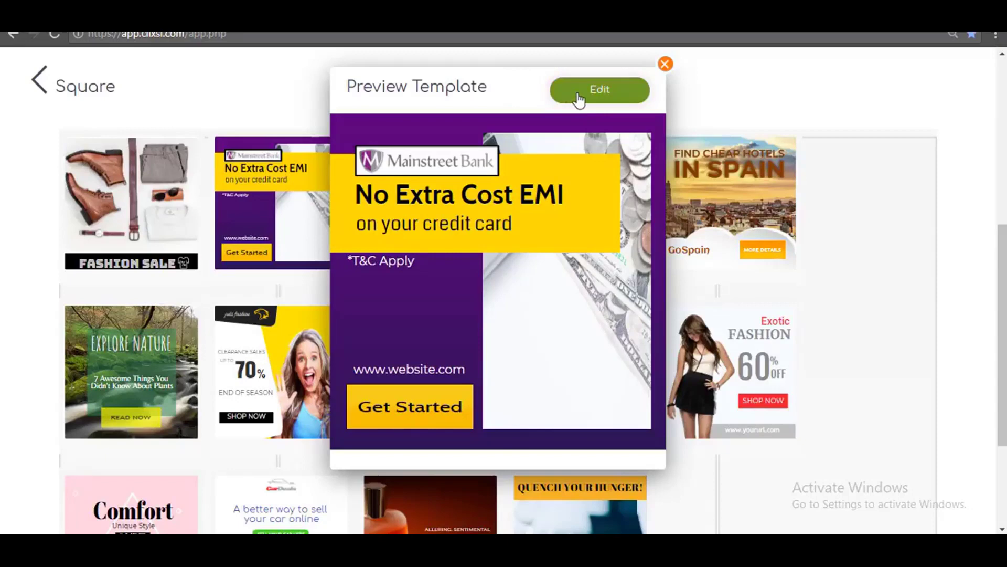
click(579, 98)
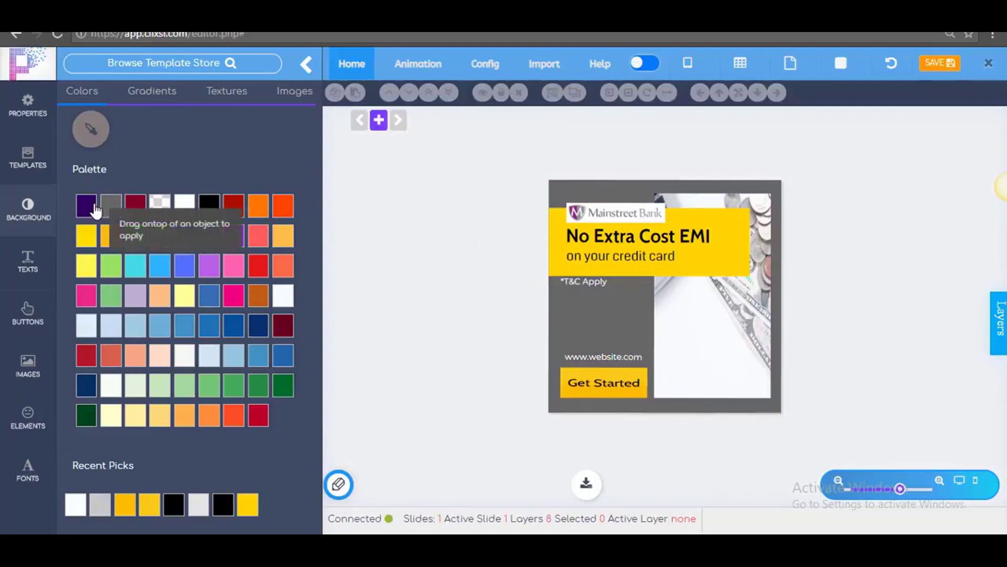
Step: Browse the Gradients, Textures and Images backgrounds, then the Texts and Buttons libraries
click(151, 96)
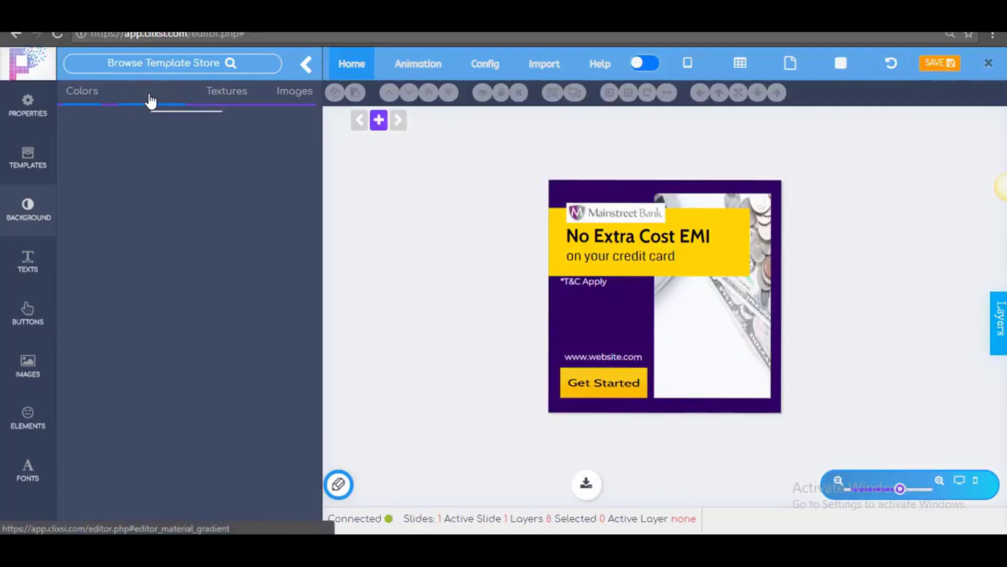
click(228, 101)
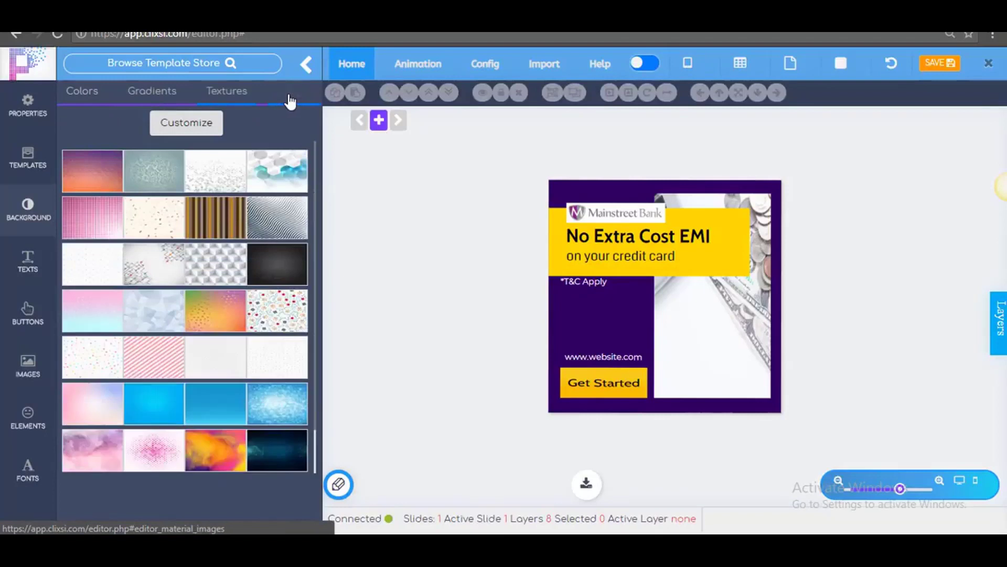
click(289, 101)
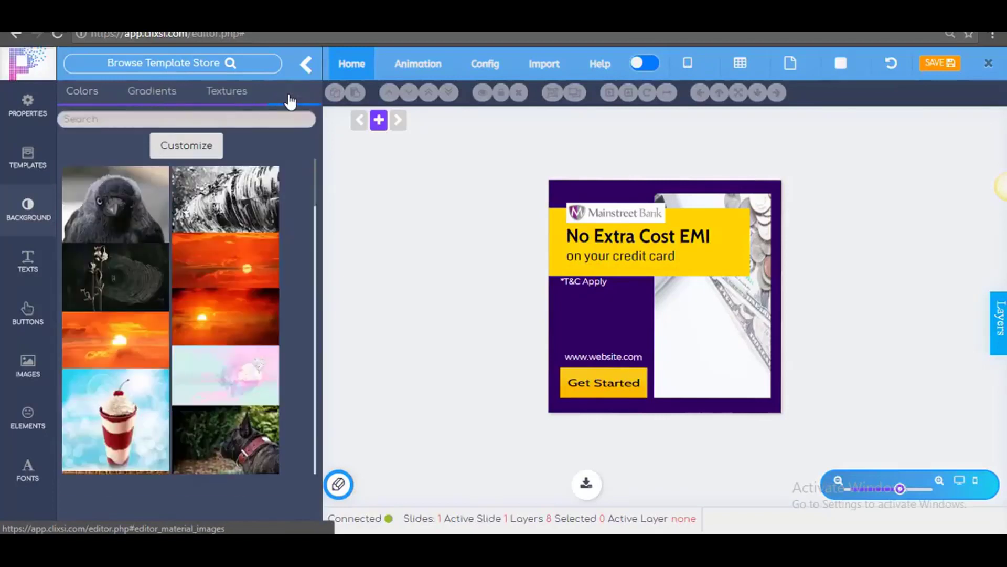
click(39, 265)
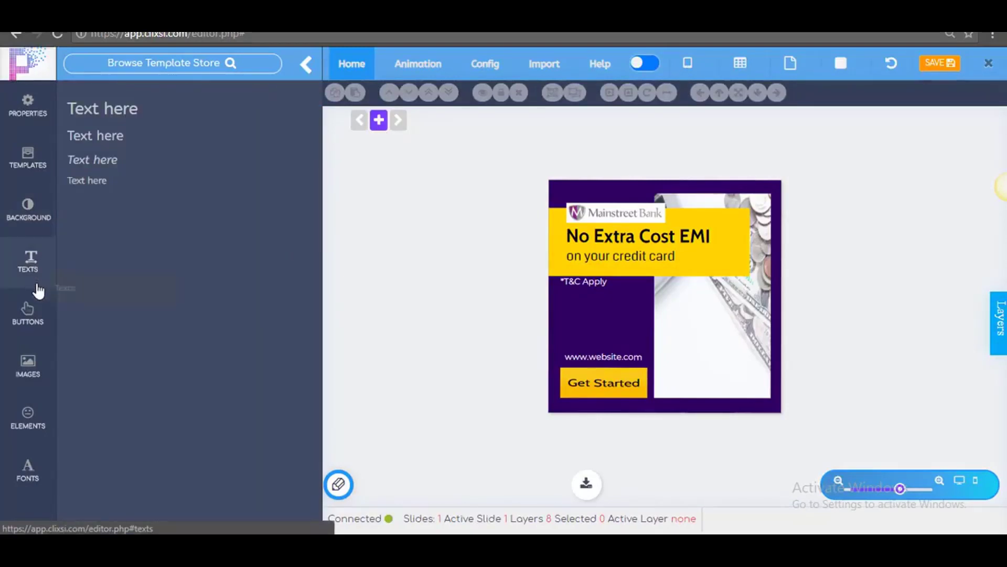
click(29, 315)
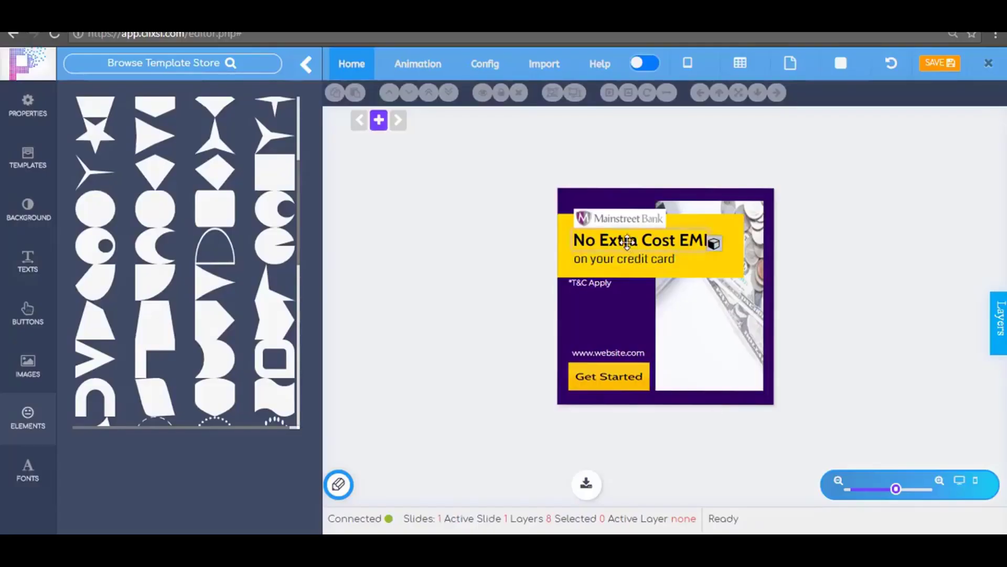
Step: Change the headline from 'No Extra Cost EMI' to 'This Is A Test'
click(626, 239)
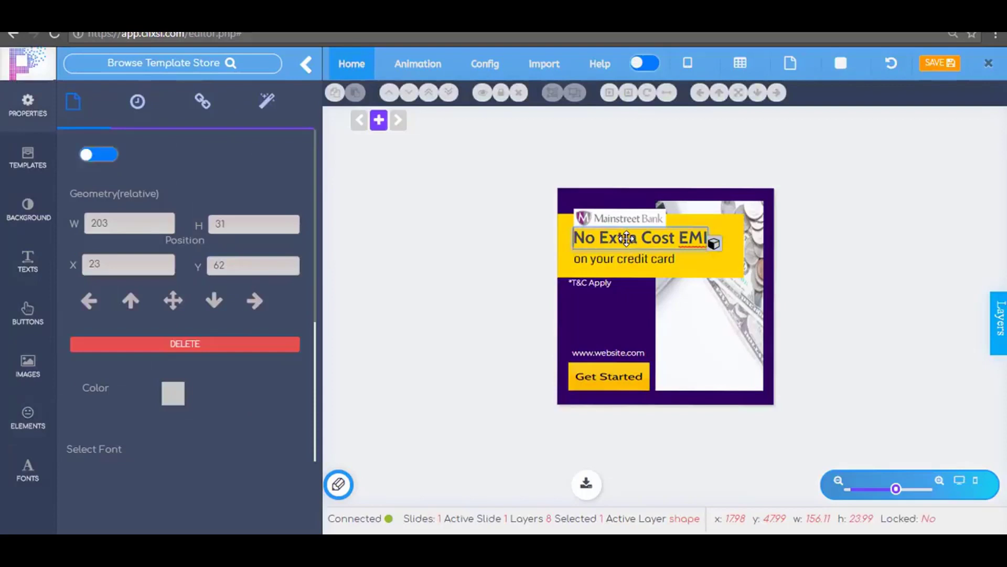
double_click(626, 238)
text(This)
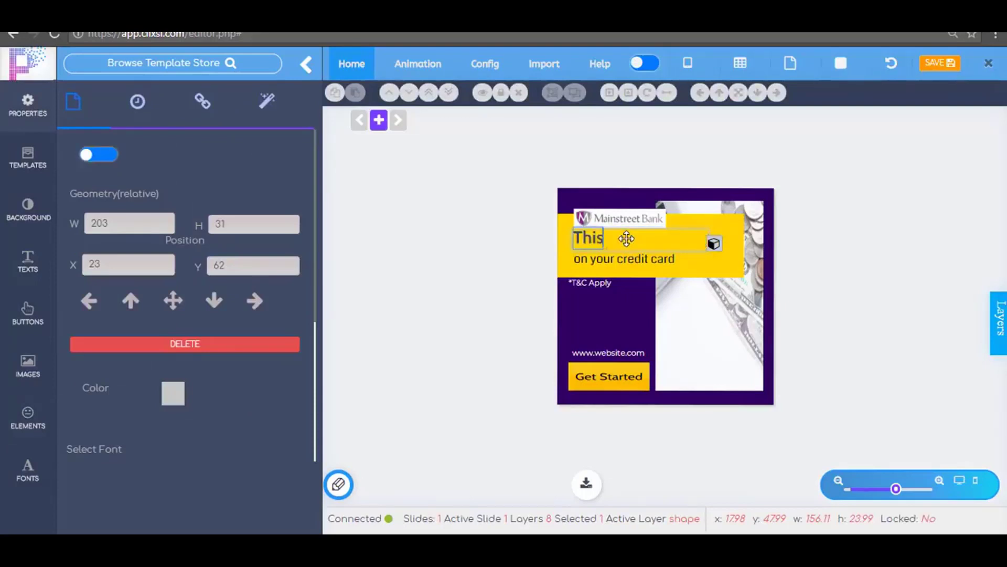
text( Is A Test)
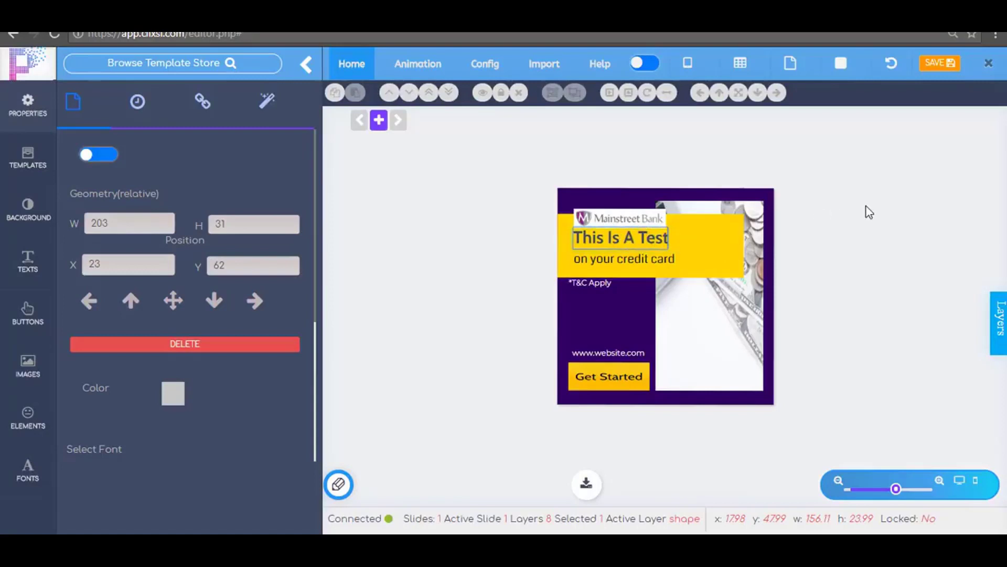
click(868, 209)
Step: Give the headline a Slide Top entrance transition and preview it
click(639, 244)
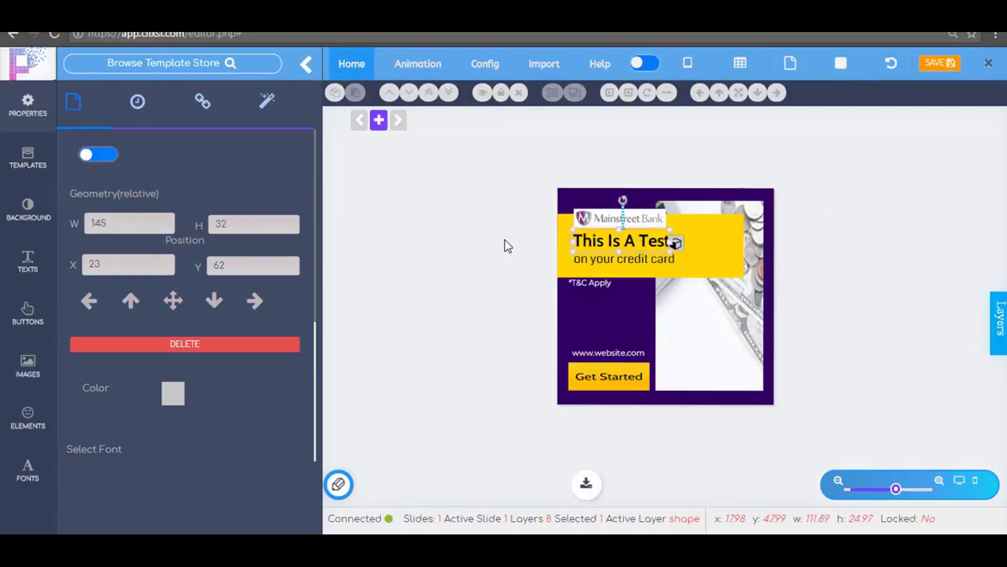
click(137, 101)
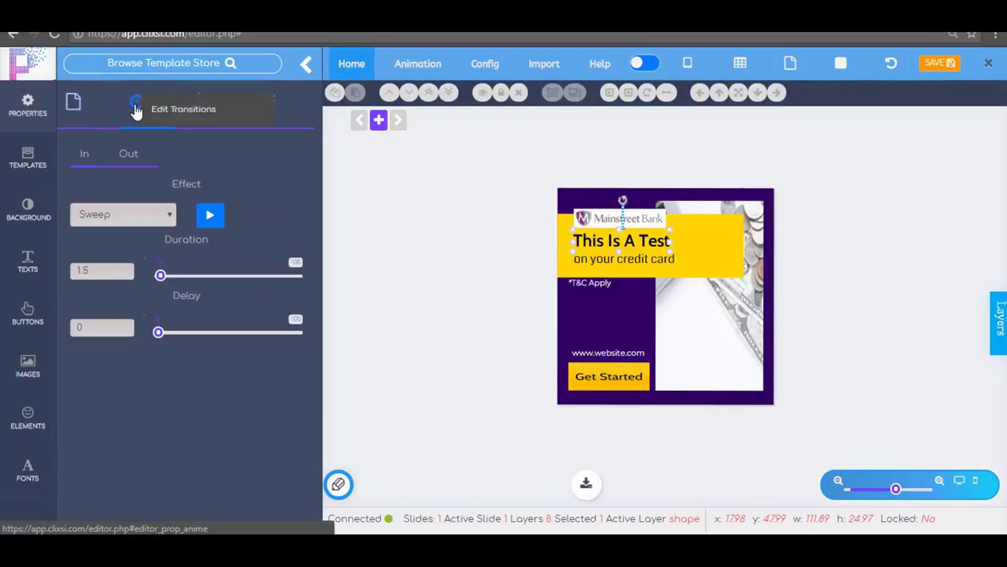
click(156, 216)
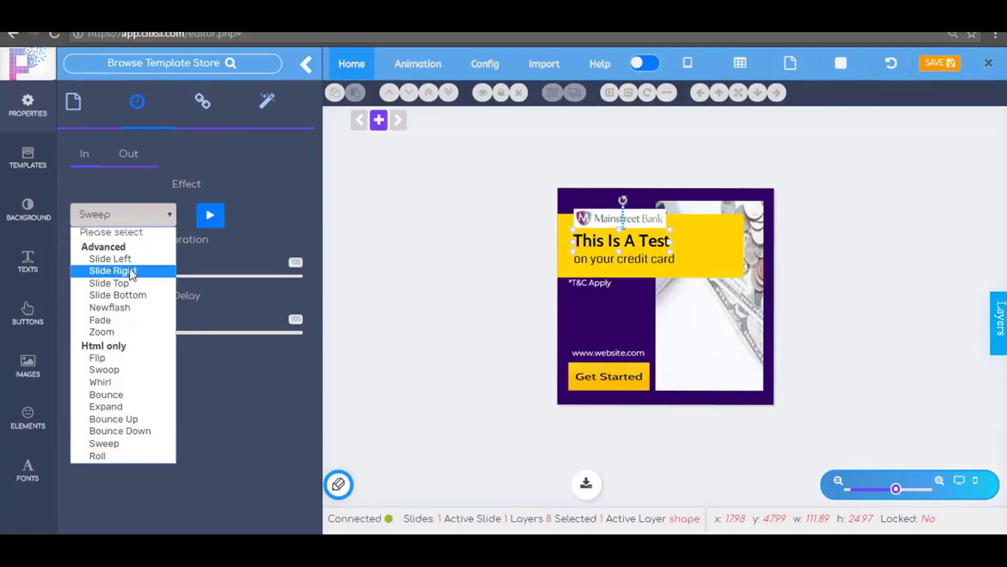
click(117, 285)
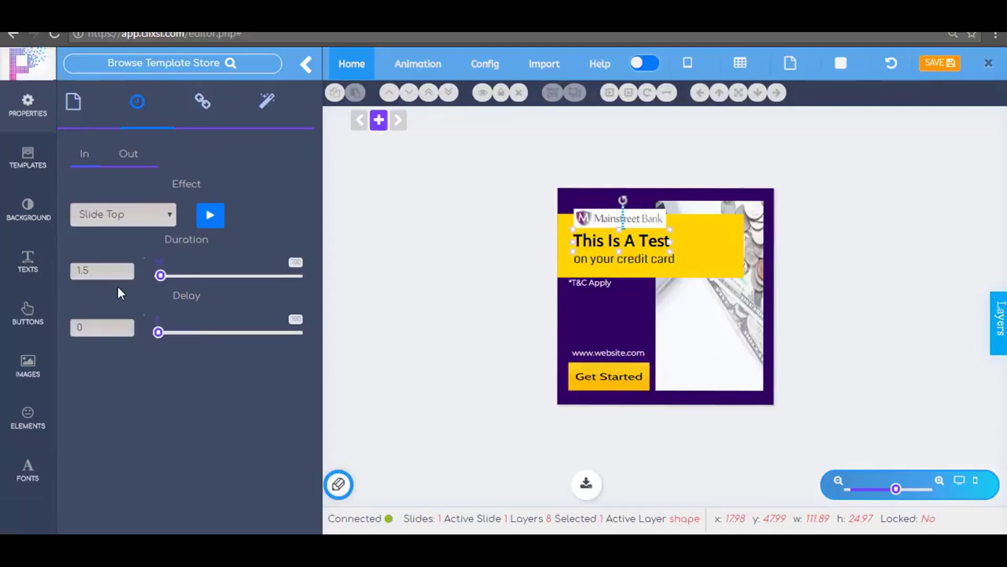
click(219, 220)
click(602, 375)
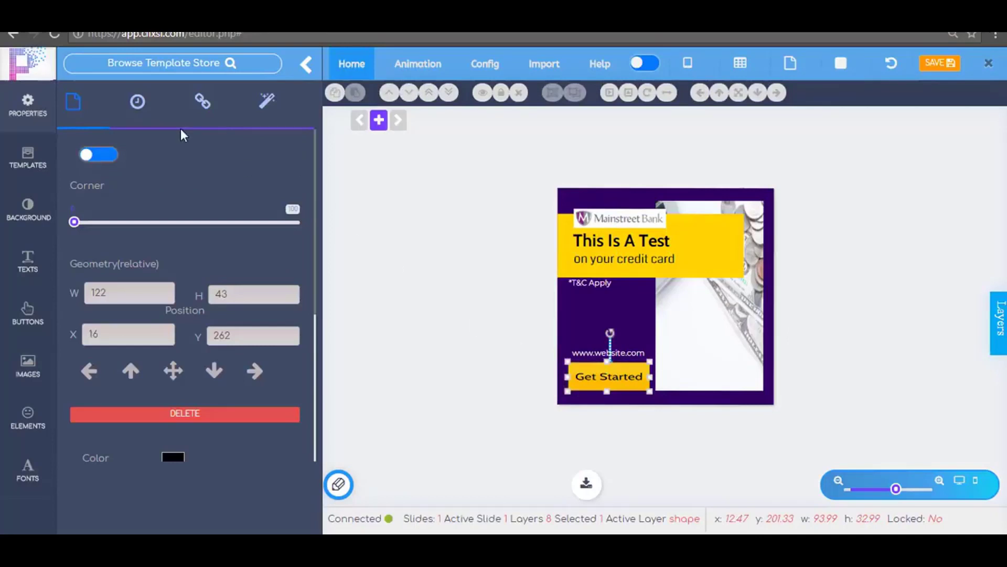
click(219, 104)
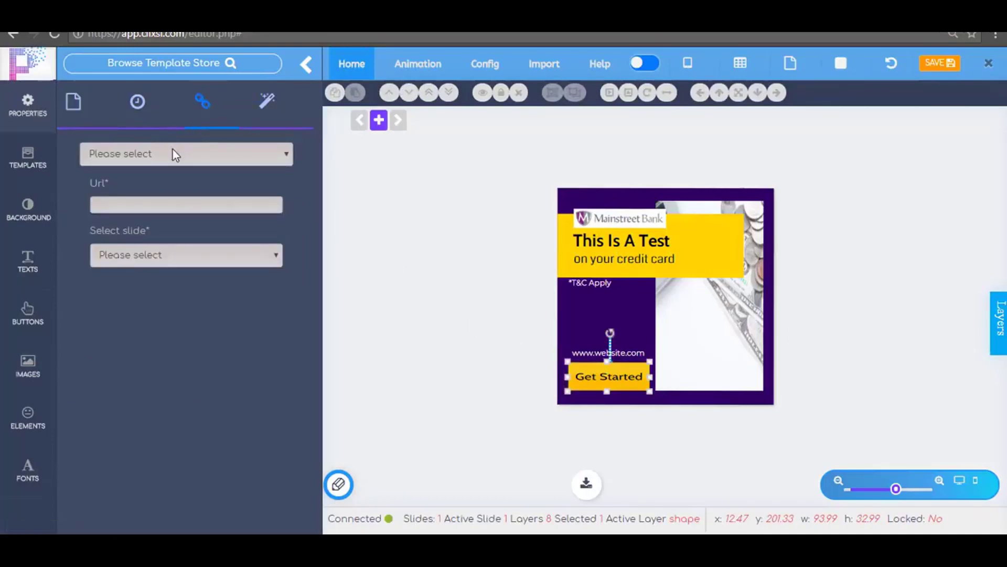
click(173, 152)
click(172, 185)
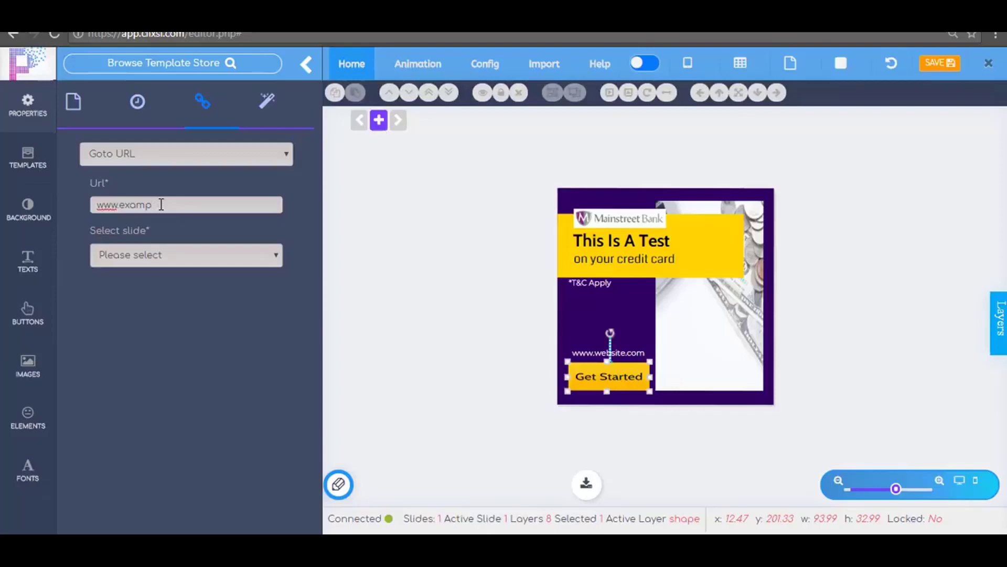
text(le.com)
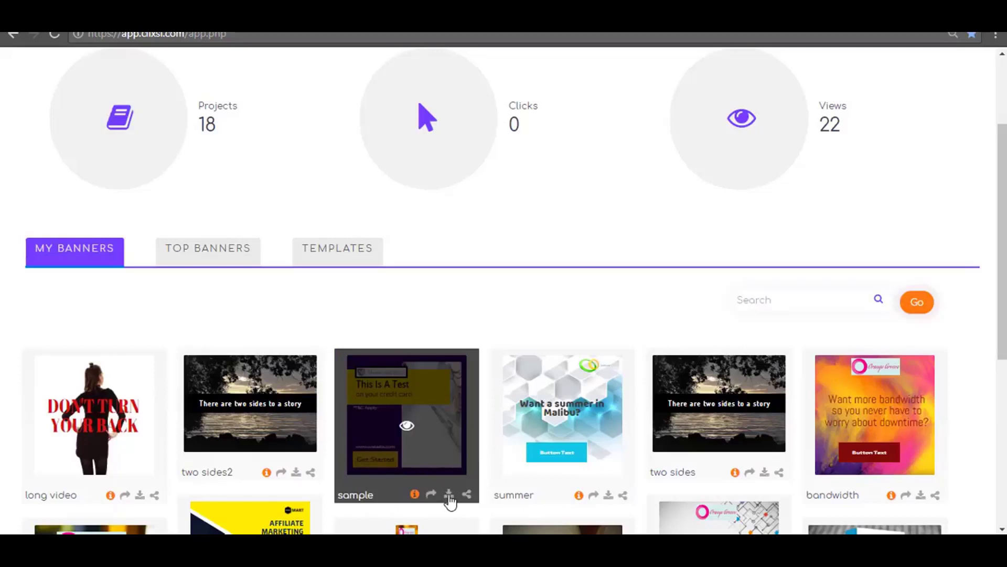
Step: Download the sample banner as a JPG at quality 100, saved as output.jpg
click(449, 494)
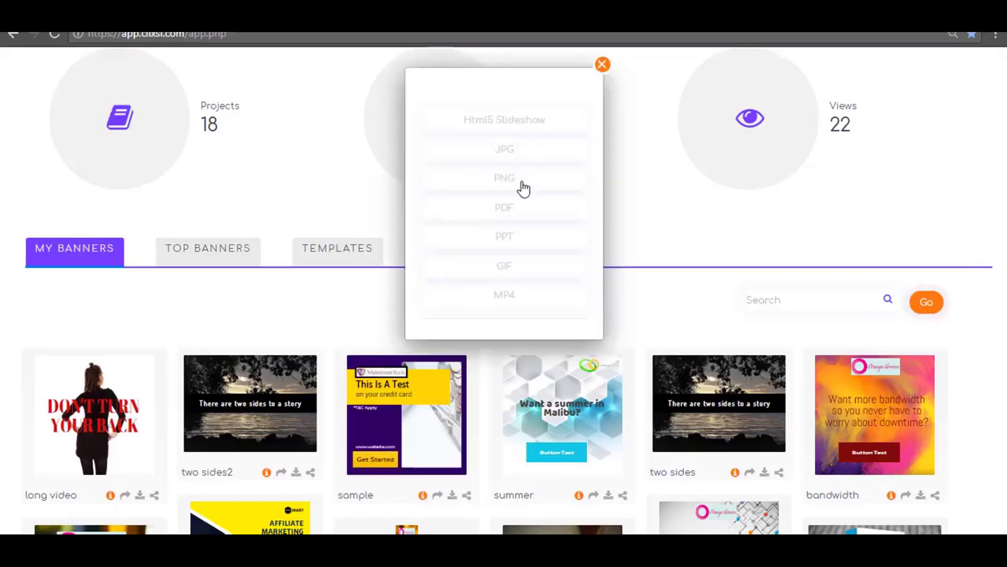
click(508, 152)
drag(502, 363, 600, 368)
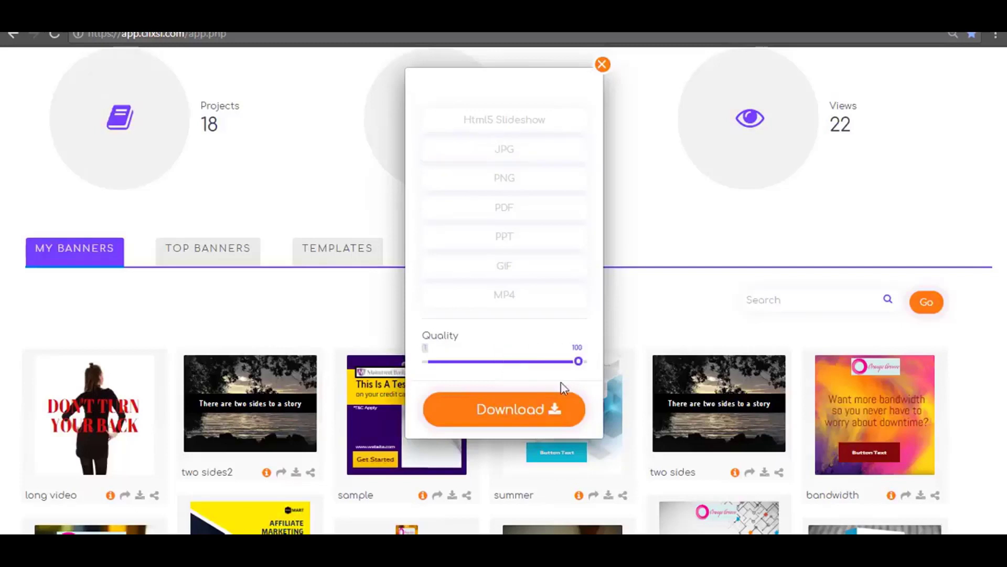
click(527, 405)
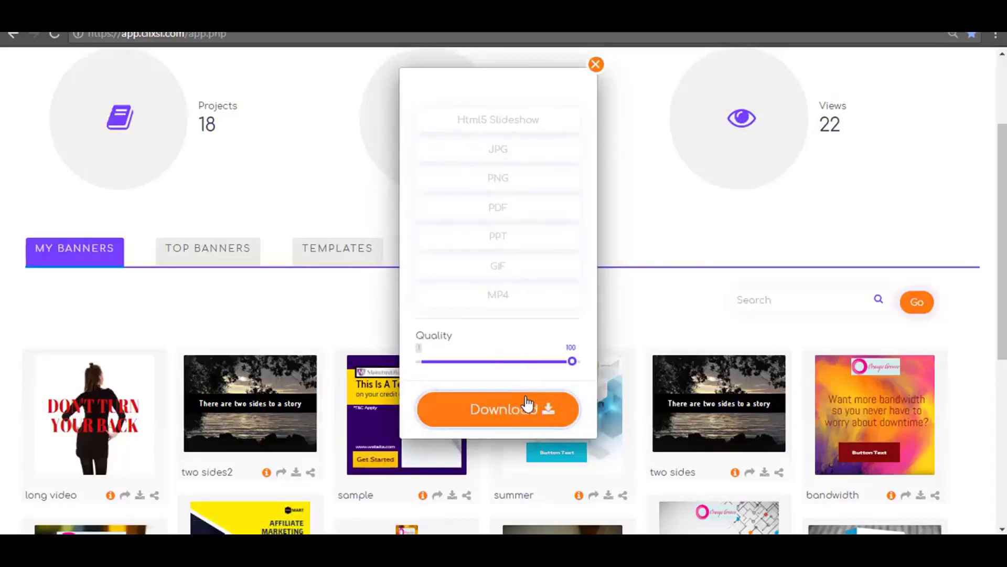
click(383, 329)
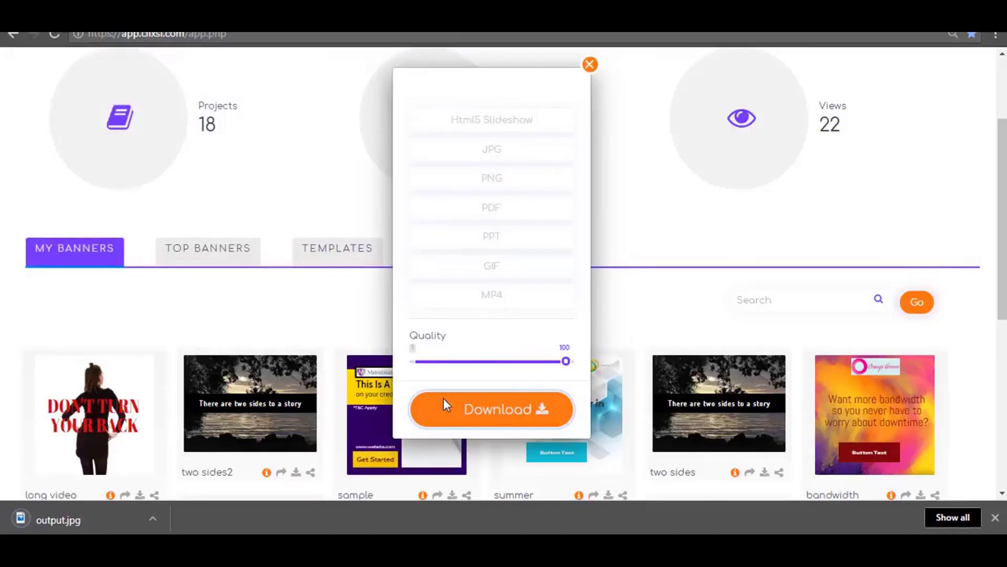
scroll(472, 415, down, 1)
Step: Copy the sample banner's embed code, then close the Publish and test banner stats windows
click(466, 443)
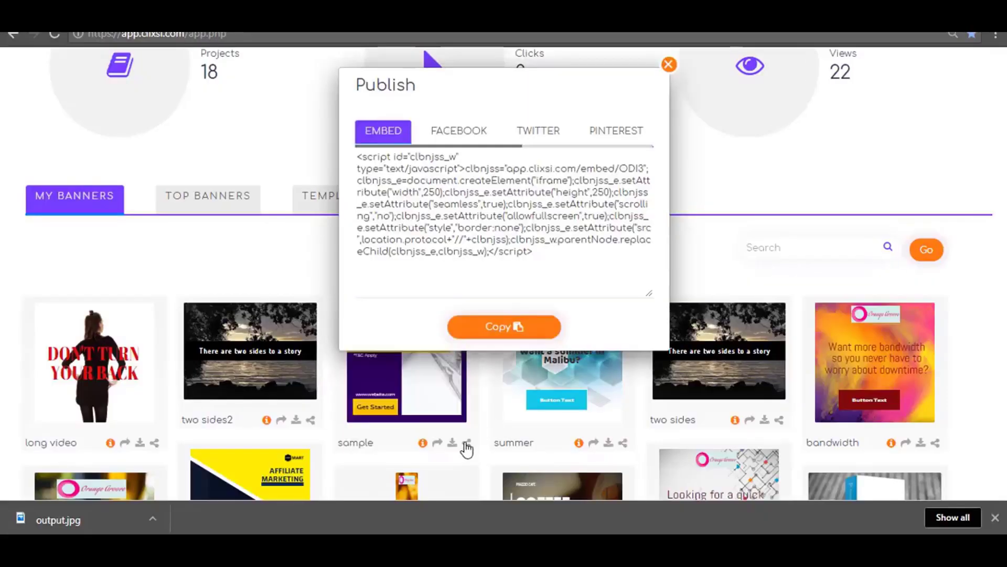
click(503, 326)
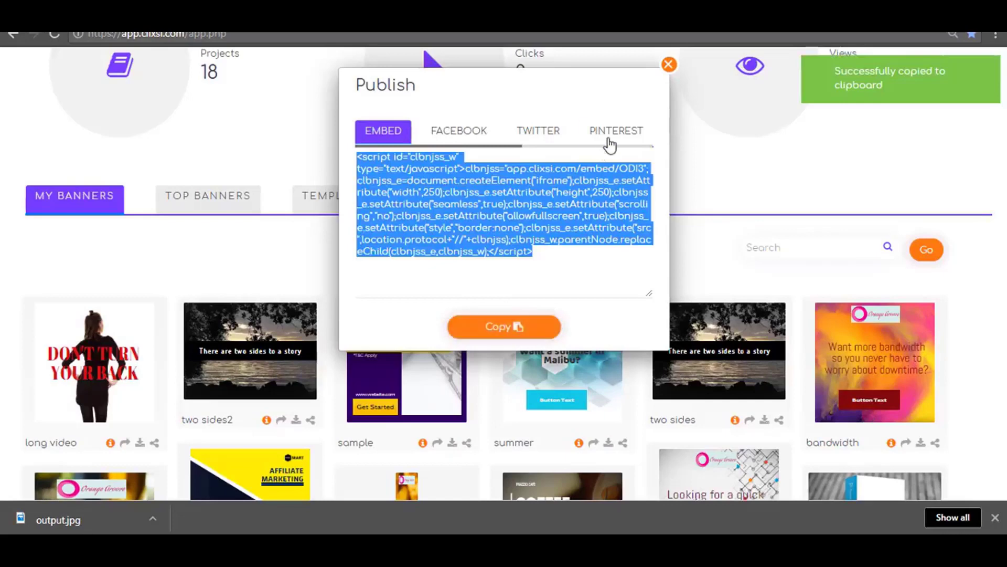
click(669, 64)
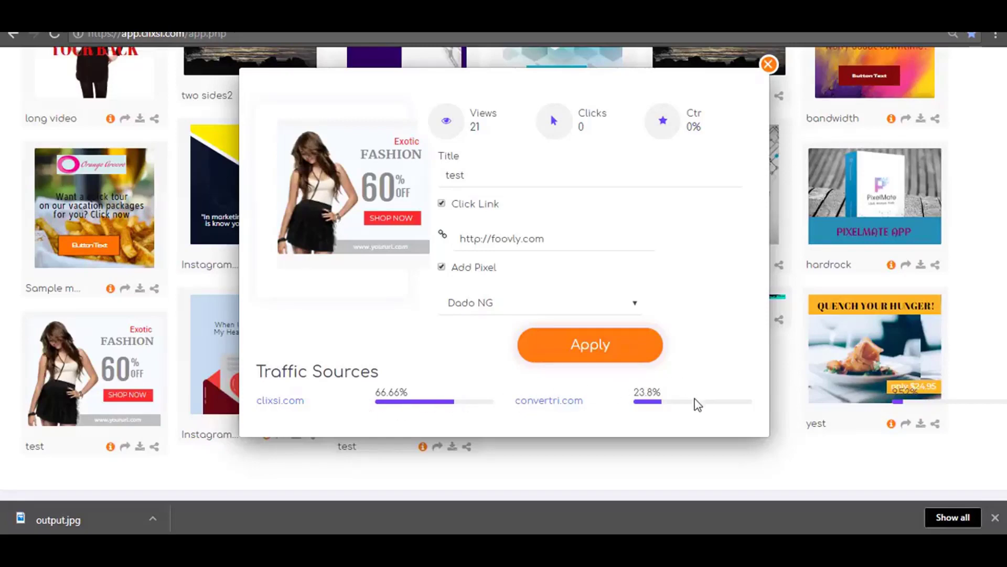
click(613, 444)
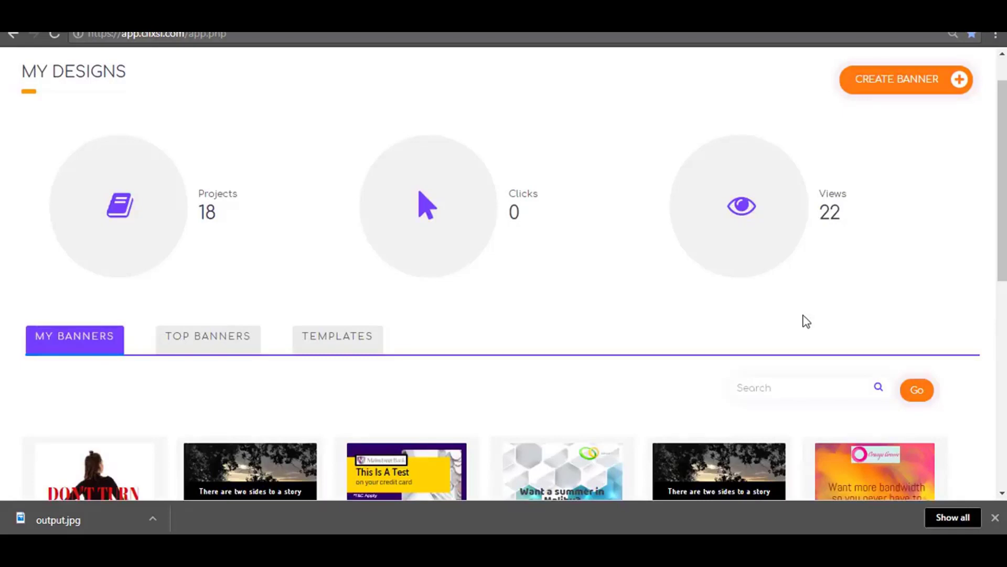
Step: Scroll down the dashboard to the My Banners grid of designs
scroll(806, 321, down, 3)
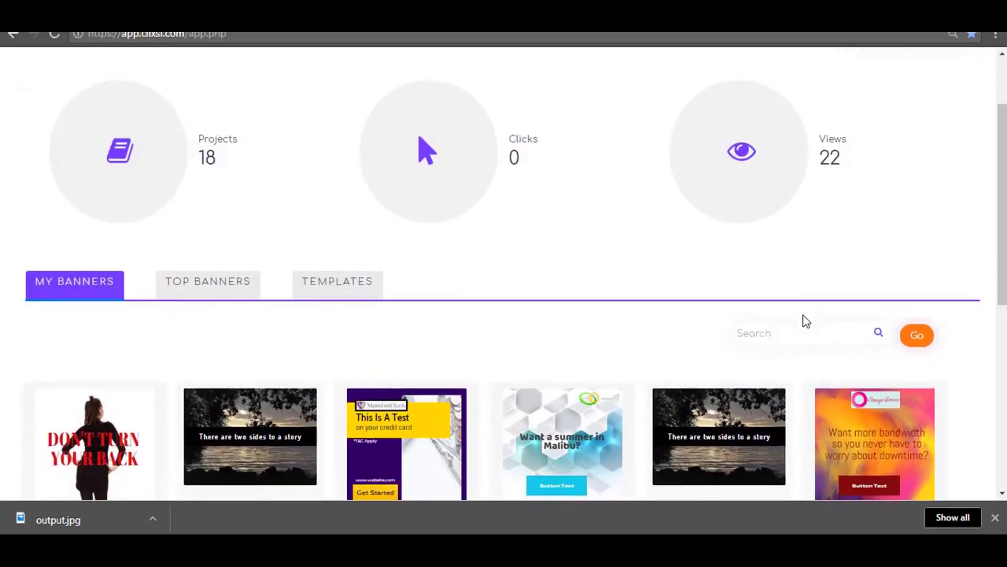
scroll(806, 321, down, 3)
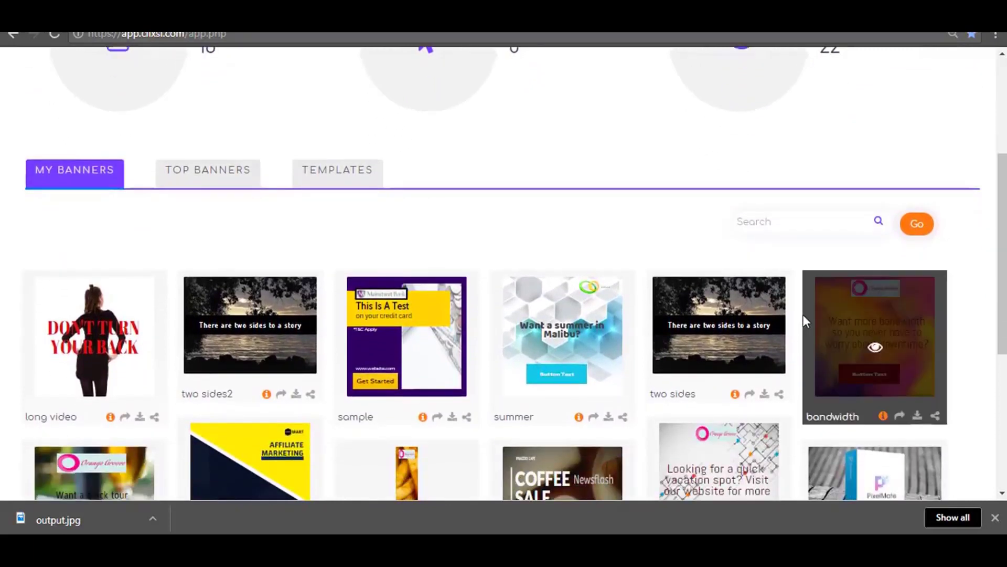